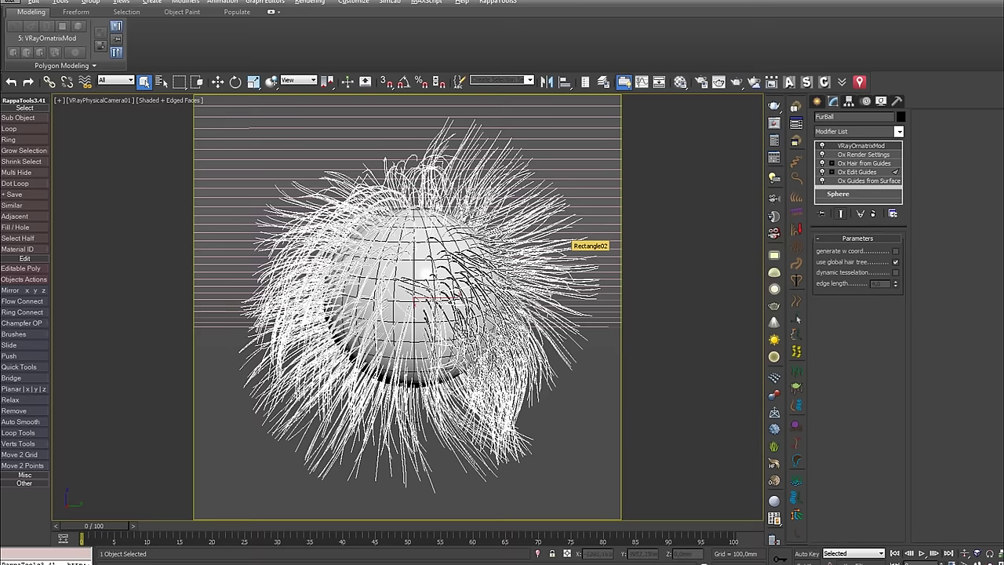
Disable the three modifiers above Ox Edit Guides and enter the Roots level of Ox Edit Guides with the Move tool
left_click(821, 145)
left_click(822, 154)
left_click(822, 162)
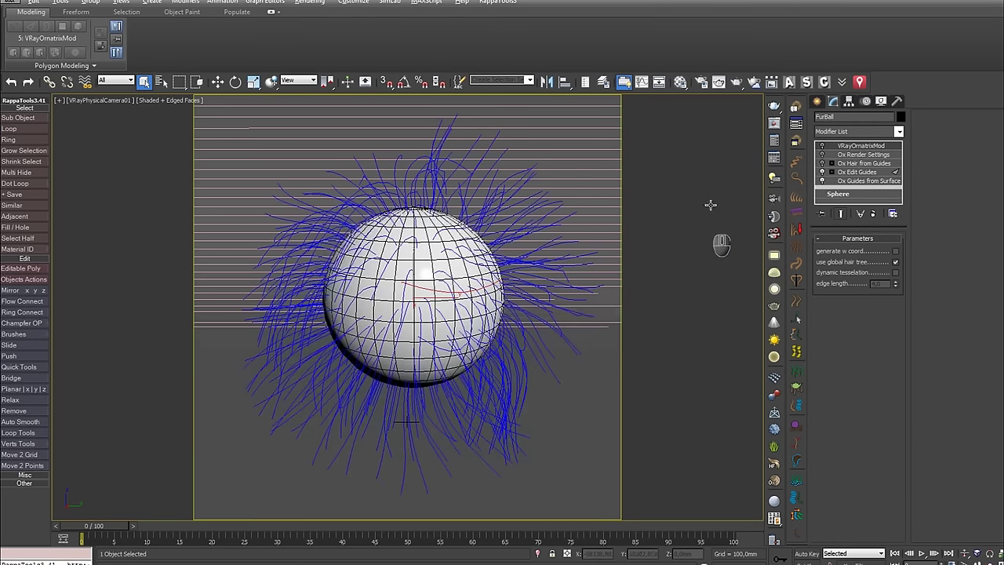
left_click(856, 172)
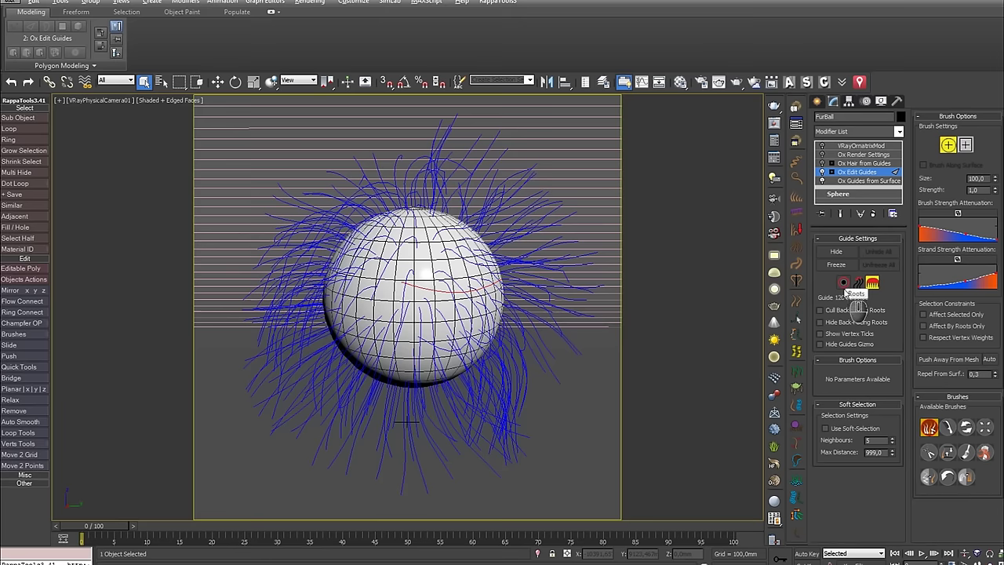
left_click(843, 283)
key("w")
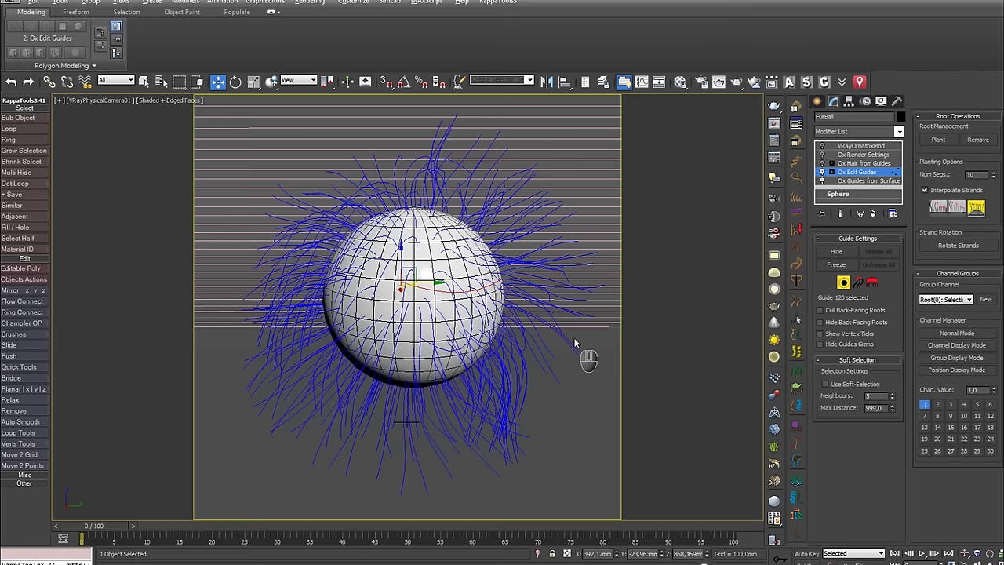
Hide the guides on the sphere's right side and unhide all guides again
left_click_drag(526, 280, 600, 369)
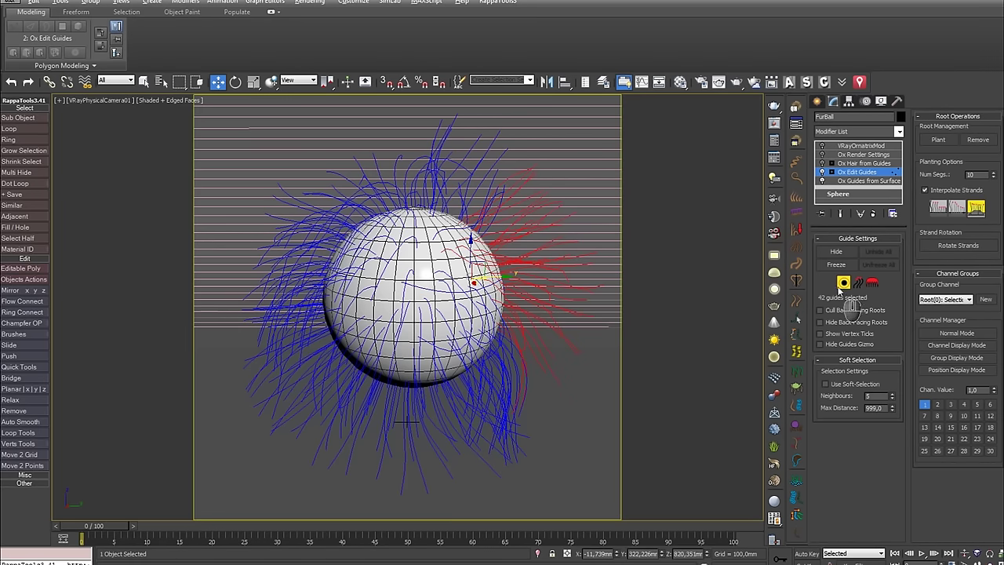
left_click(835, 251)
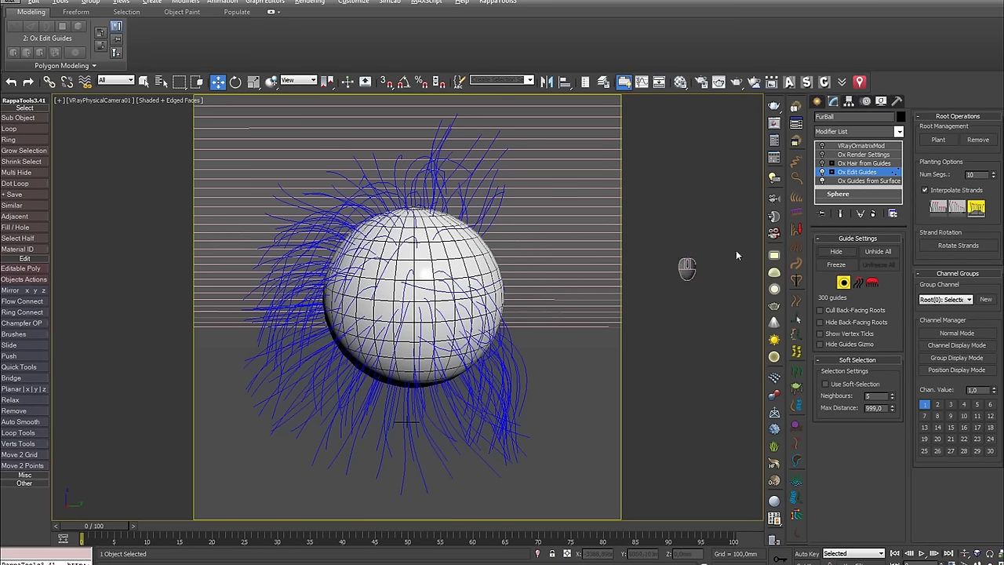
left_click(877, 250)
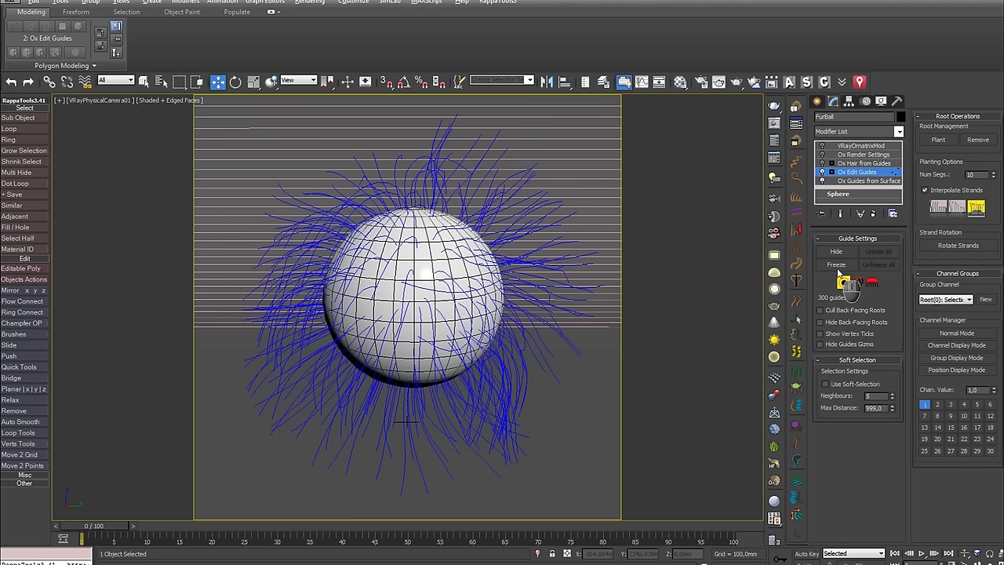
Freeze the guides on the sphere's right side, try selecting across them, and unfreeze all guides
left_click_drag(533, 201, 627, 384)
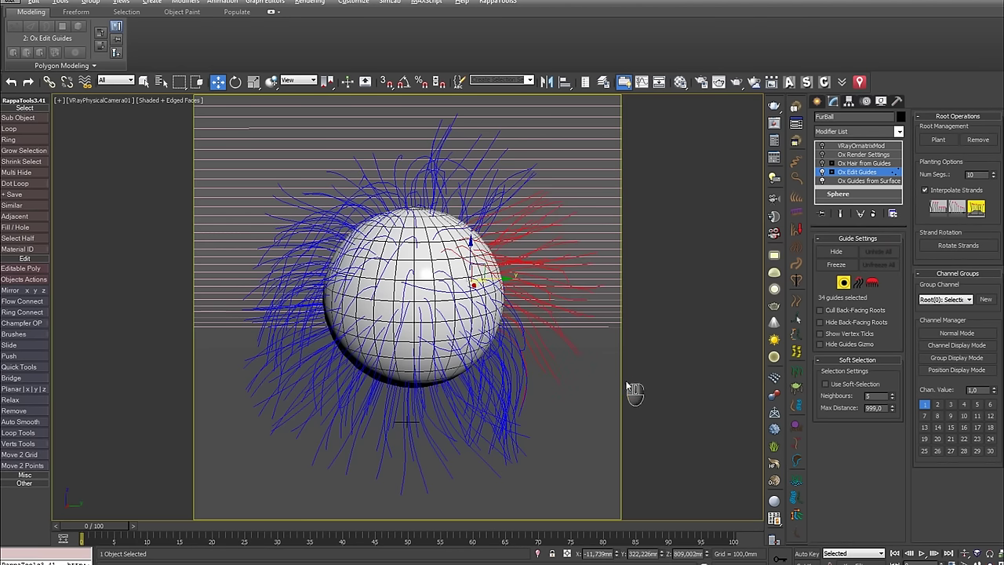
left_click(834, 263)
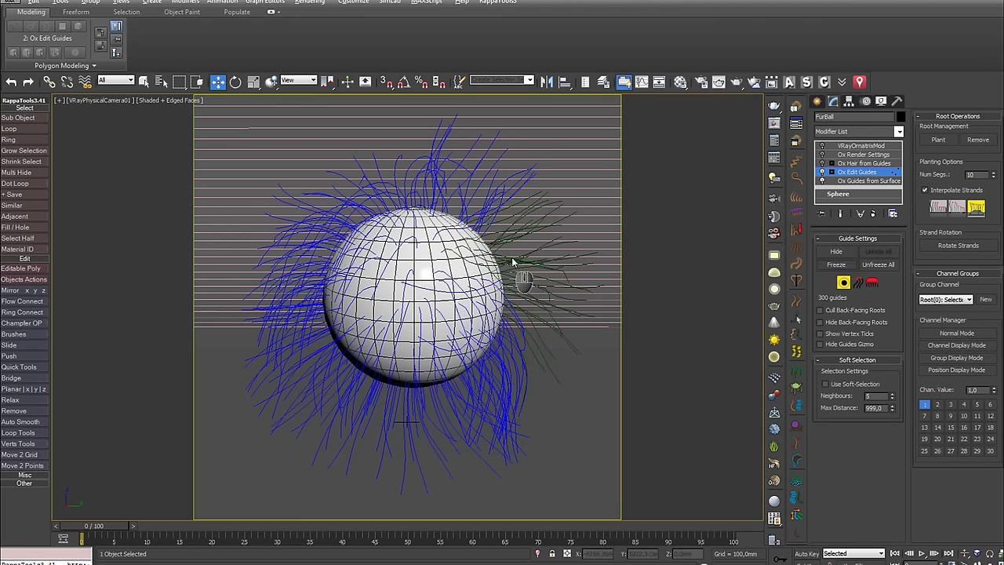
left_click_drag(518, 231, 601, 348)
left_click_drag(544, 255, 579, 335)
left_click_drag(473, 176, 561, 368)
key("ctrl+z")
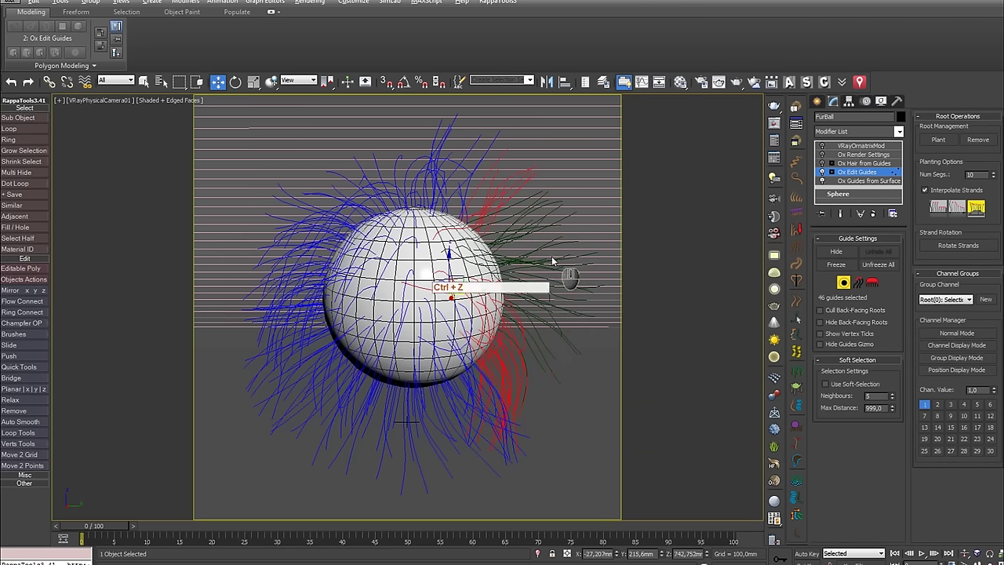
left_click(876, 264)
Enable Cull Back-Facing Roots for the guides and toggle Hide Back-Facing Roots on and off, leaving it off
left_click(571, 394)
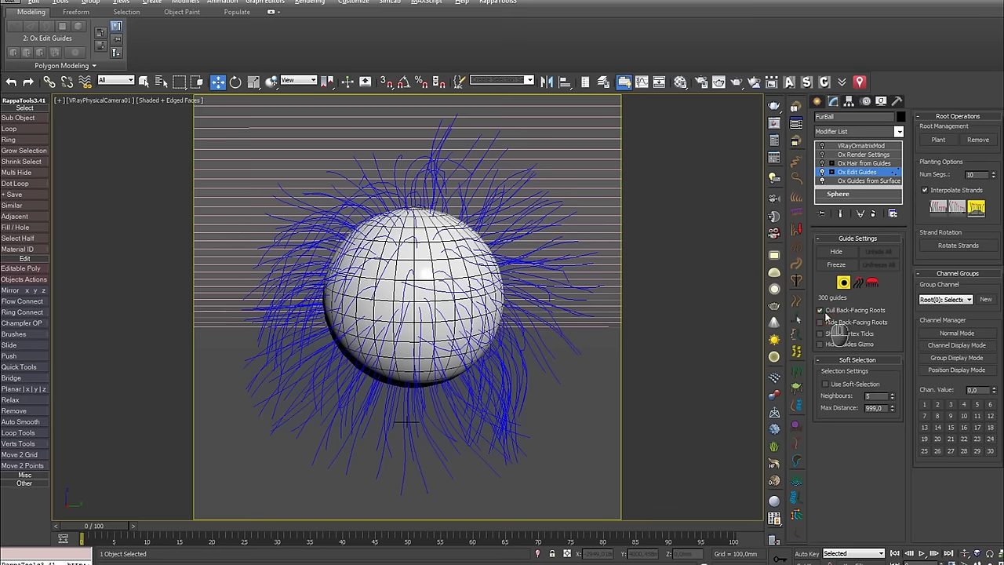
key("shift+F12")
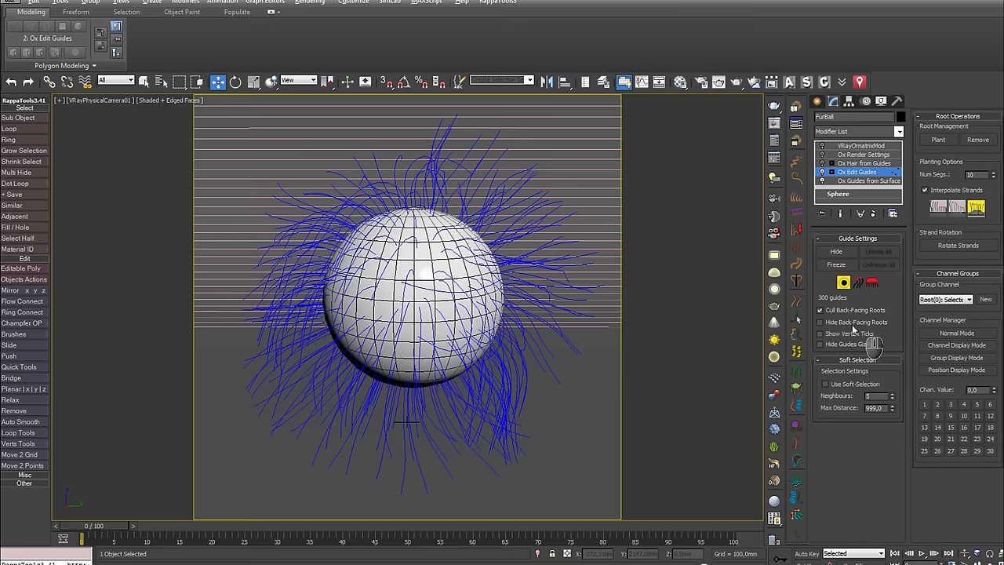
left_click(821, 323)
left_click(822, 323)
left_click(821, 323)
left_click(822, 323)
left_click(821, 323)
left_click(821, 323)
Set Num Points to 40 in Ox Guides from Surface, showing the guides' vertex ticks meanwhile and hiding them again
left_click(821, 333)
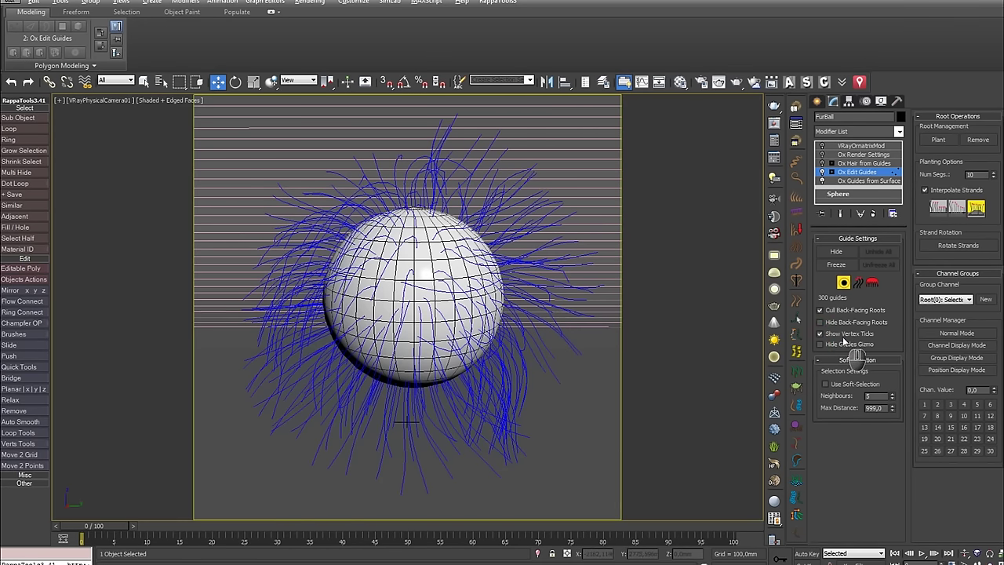
key("shift+F12")
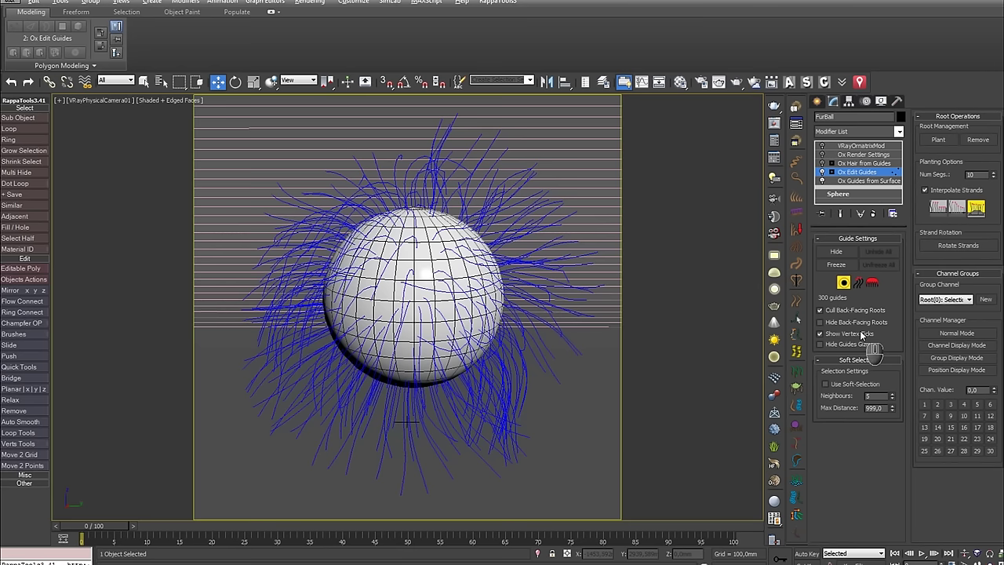
left_click(869, 180)
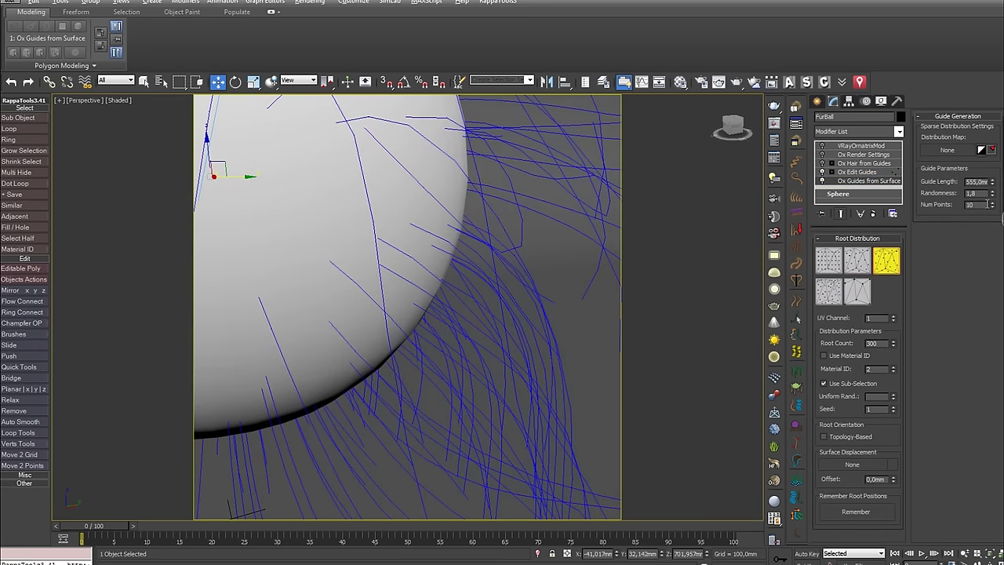
mouse_move(978, 205)
left_mouse_down()
mouse_move(944, 213)
mouse_move(973, 213)
left_mouse_up()
type("40")
key("Return")
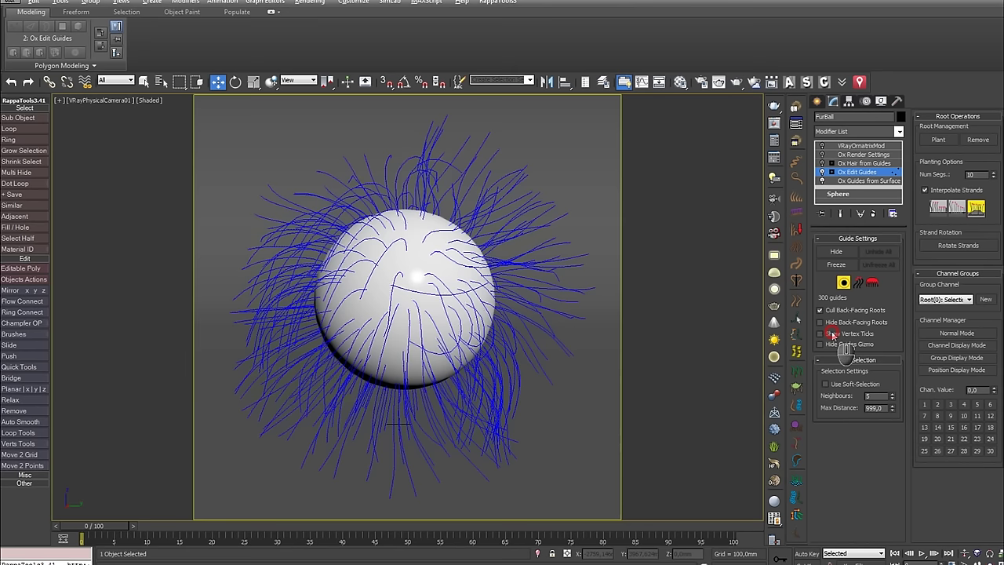
left_click(833, 333)
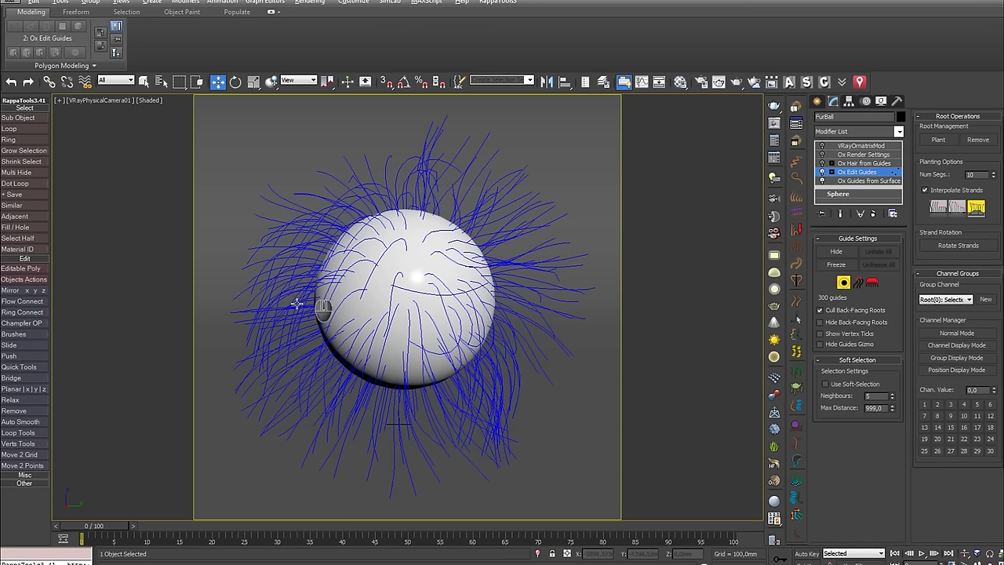
Toggle Hide Guides Gizmo in Ox Edit Guides with Ox Hair from Guides enabled, and disable the hair modifier again
left_click(861, 163)
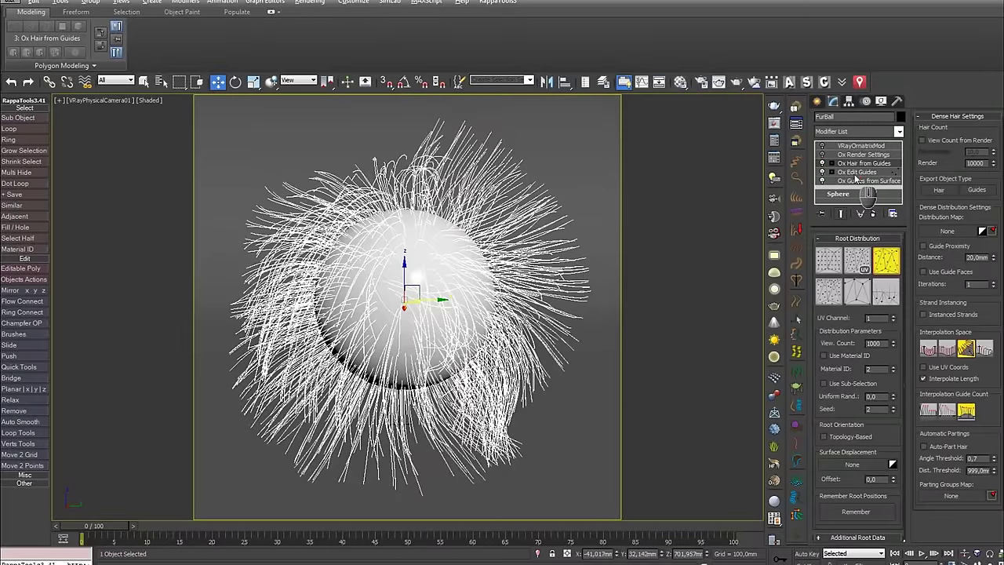
left_click(857, 172)
left_click(836, 250)
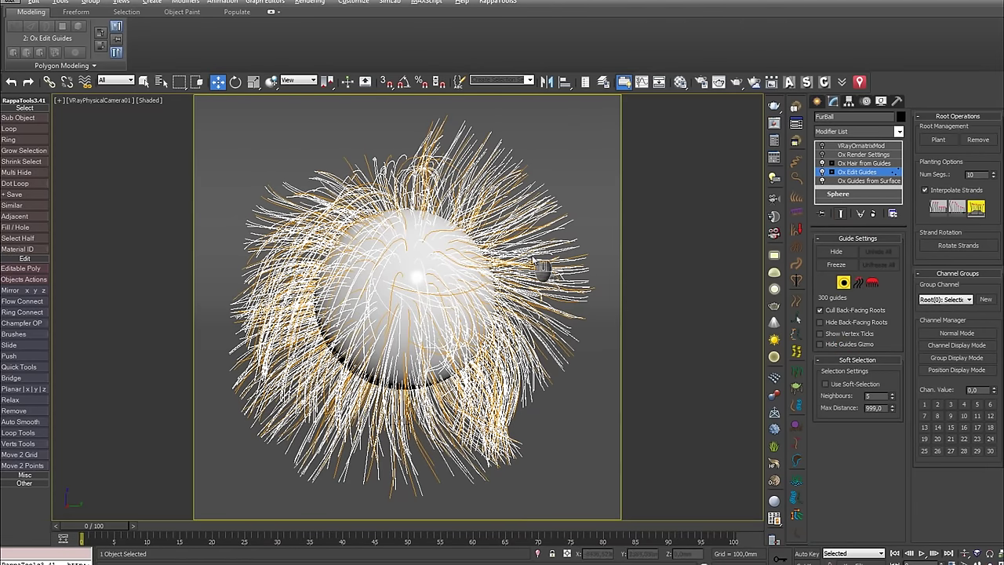
left_click(837, 346)
left_click(838, 346)
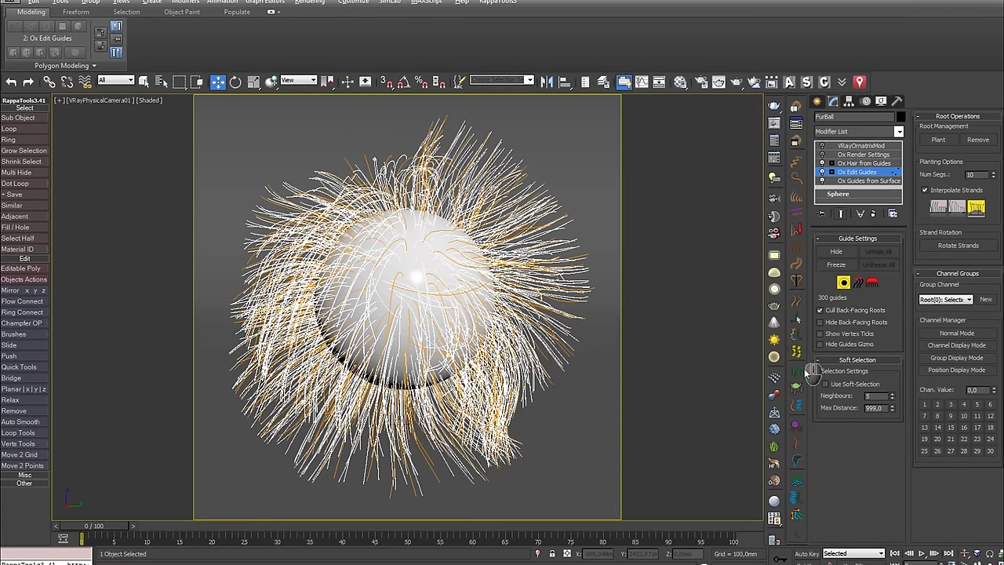
left_click(822, 163)
Enable soft selection, select guides on the sphere's right side, and set Neighbours to 5 and Max Distance to 41.583
left_click(825, 384)
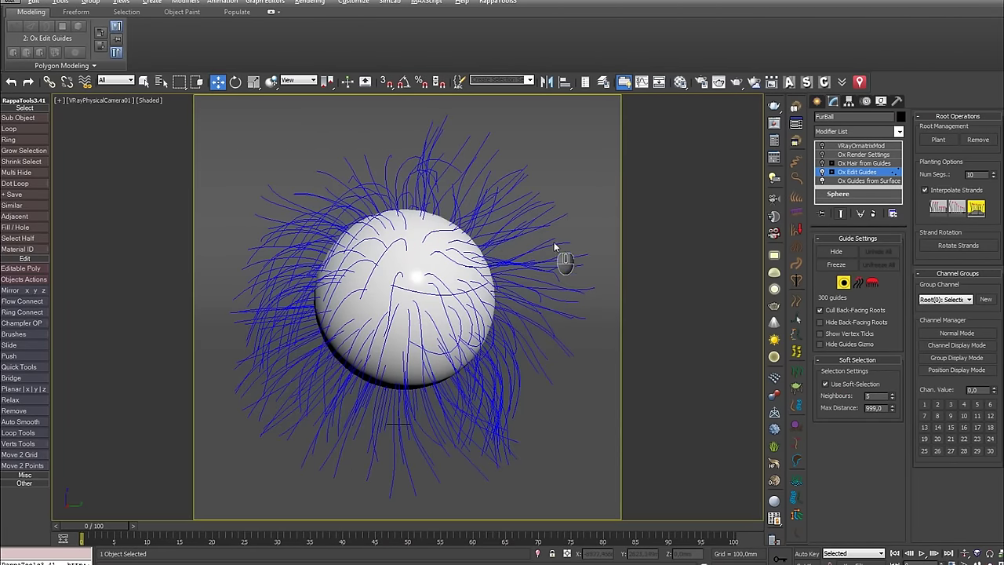
left_click(580, 257)
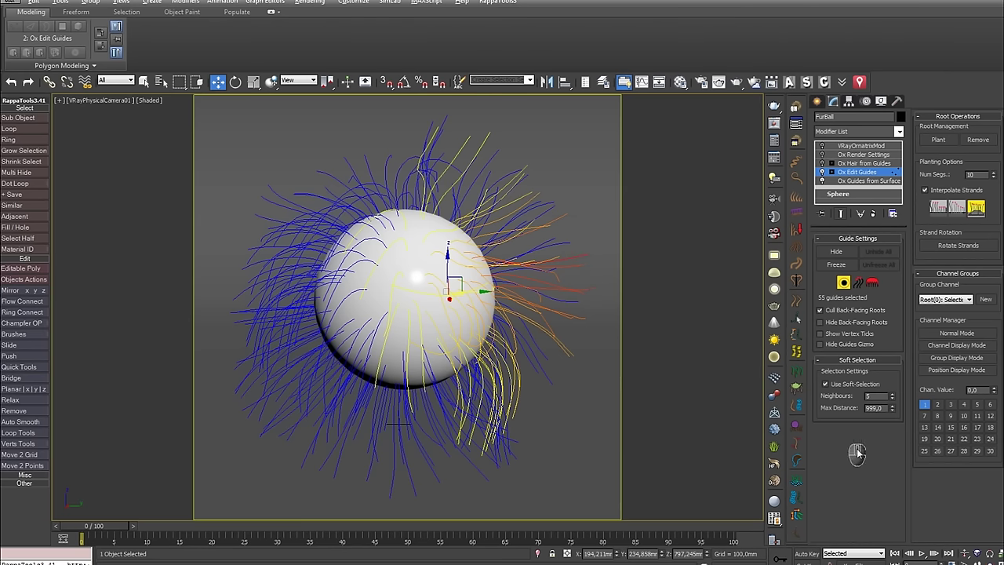
left_click(891, 399)
left_click(891, 399)
left_click(892, 399)
left_click(892, 394)
left_click(891, 394)
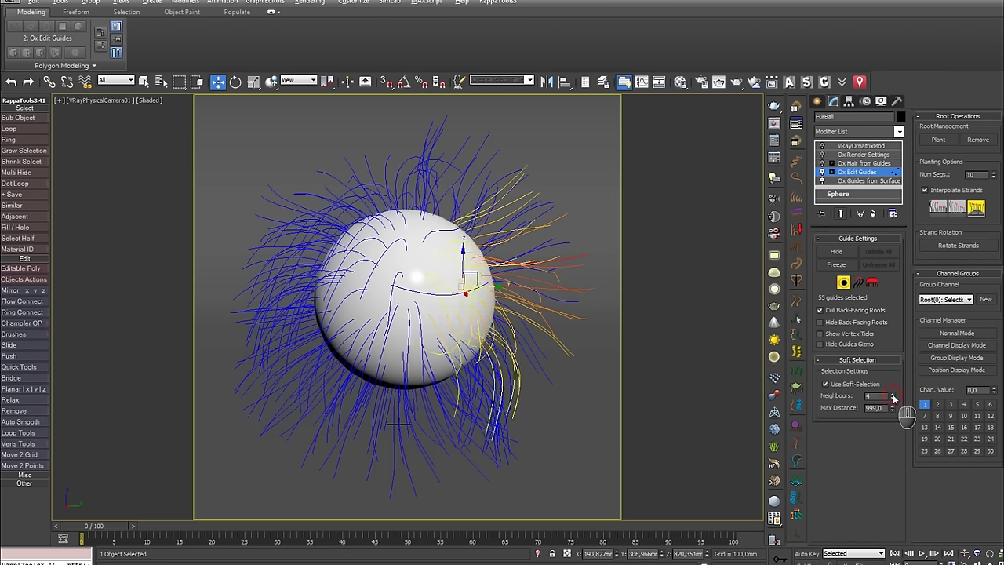
left_click(891, 394)
left_click(892, 395)
left_click(891, 394)
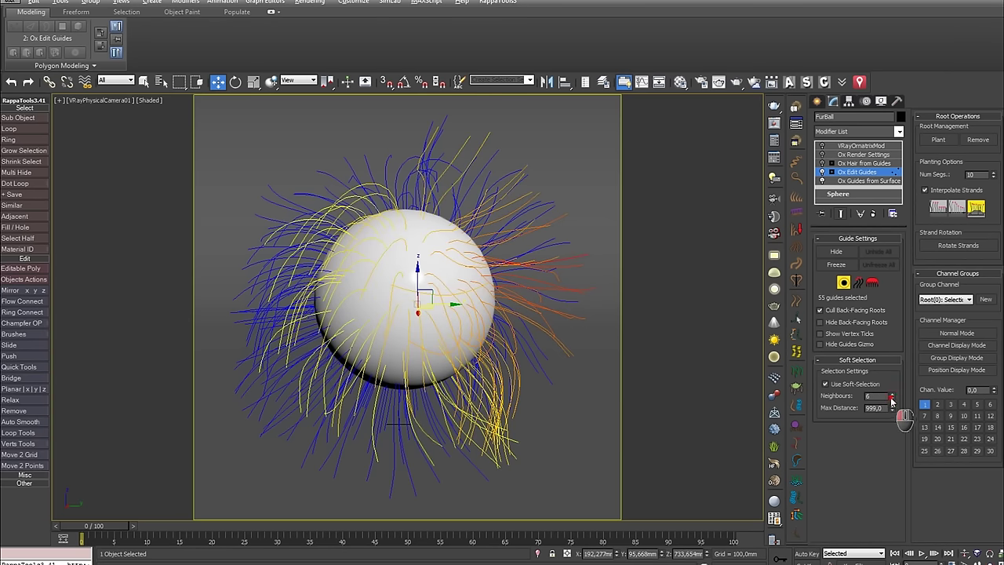
left_click_drag(891, 401, 893, 408)
left_click_drag(900, 459, 896, 416)
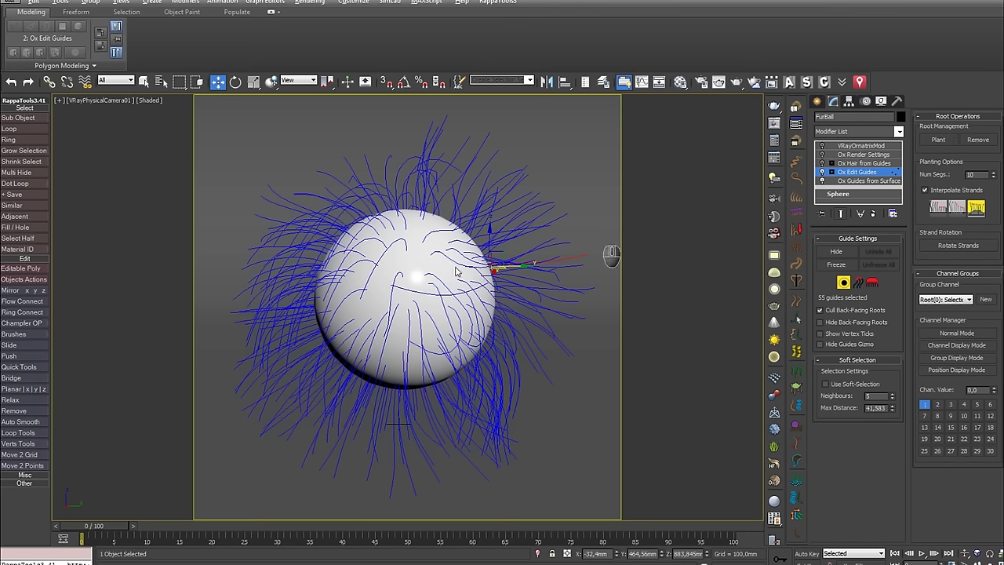
Set the Root Count in Ox Guides from Surface to 100
left_click(863, 181)
double_click(885, 345)
type("100")
key("Return")
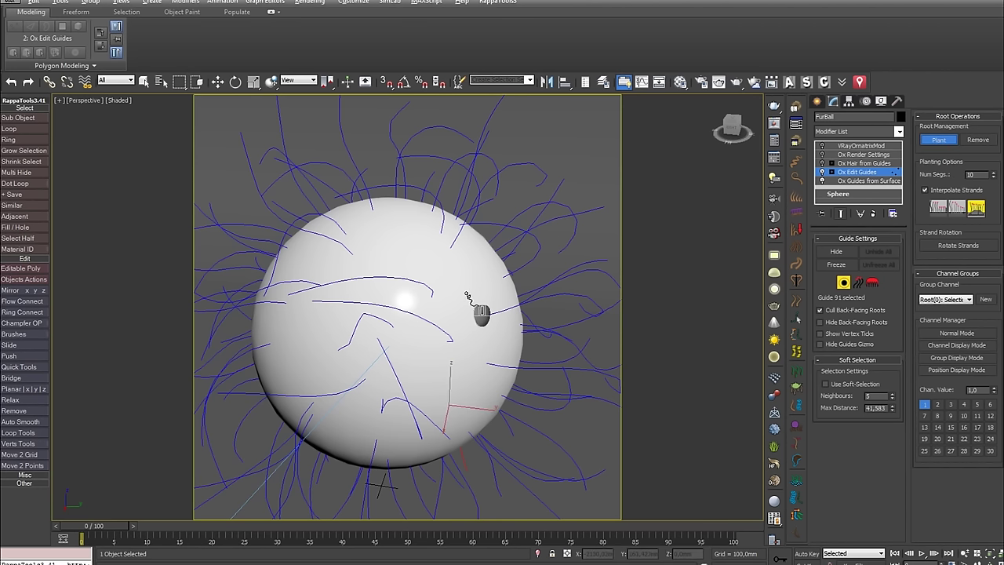
Plant a few new guides on the upper front of the sphere
left_click(454, 279)
left_click_drag(462, 287, 424, 298)
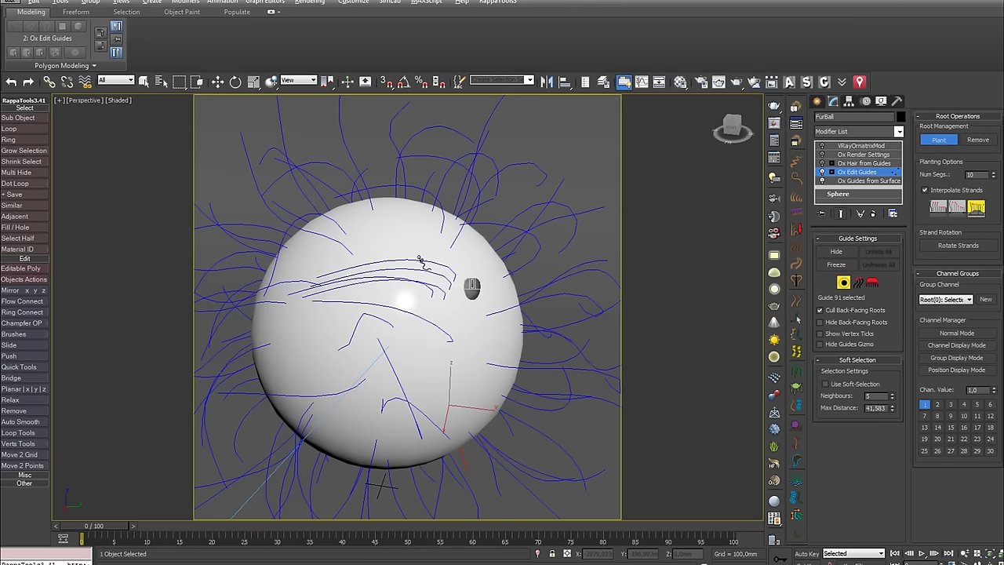
middle_click_drag(385, 368, 390, 272, "alt")
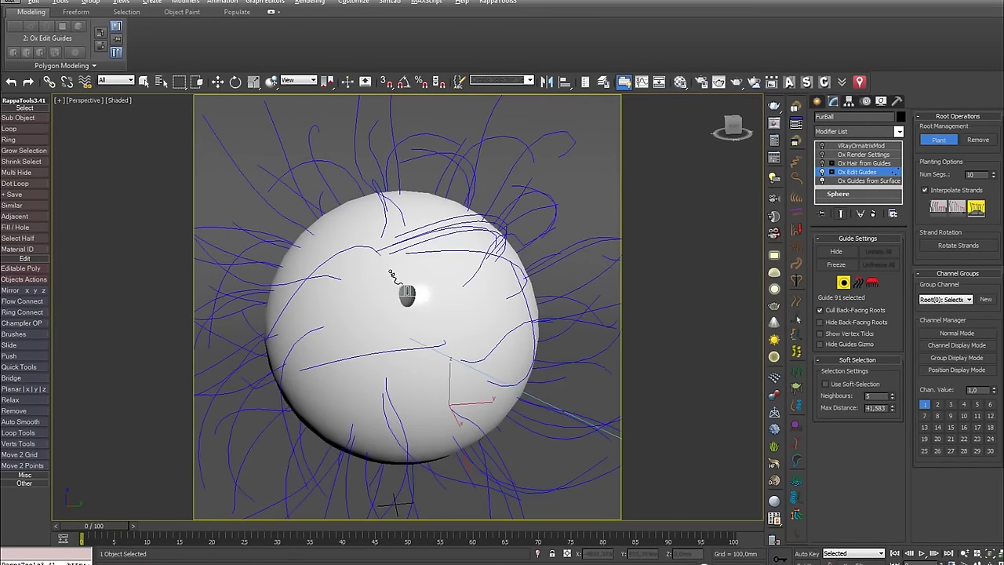
Select three guides on the sphere's upper right front and remove them
middle_click_drag(385, 266, 523, 275, "alt")
key("w")
left_click(481, 288)
left_click(468, 291, "ctrl")
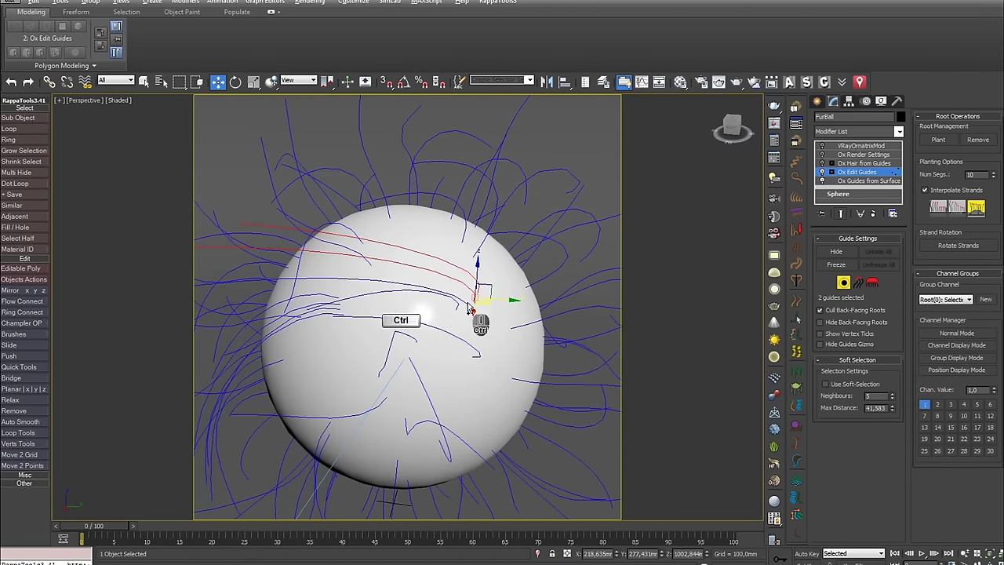
left_click(443, 288, "ctrl")
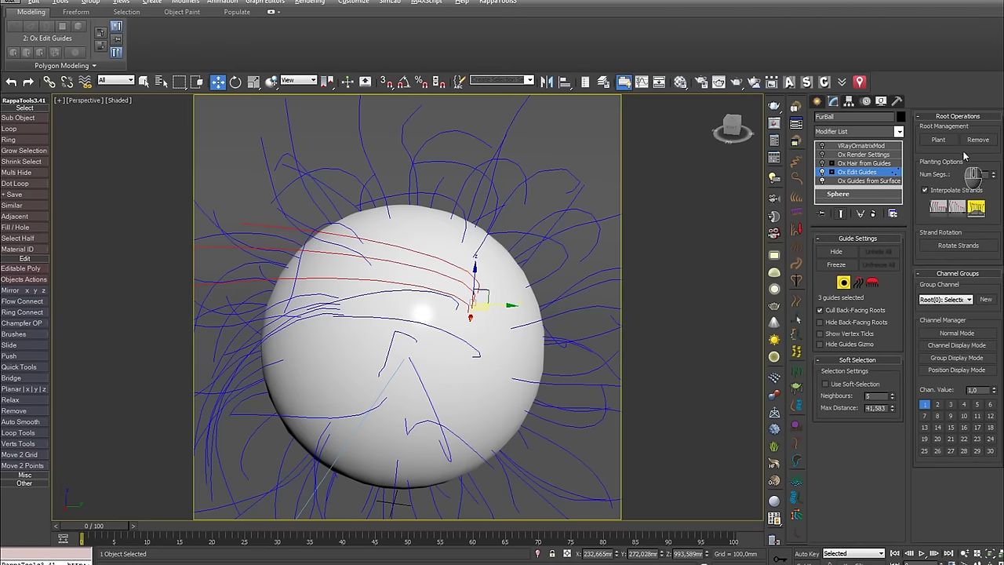
left_click(574, 242)
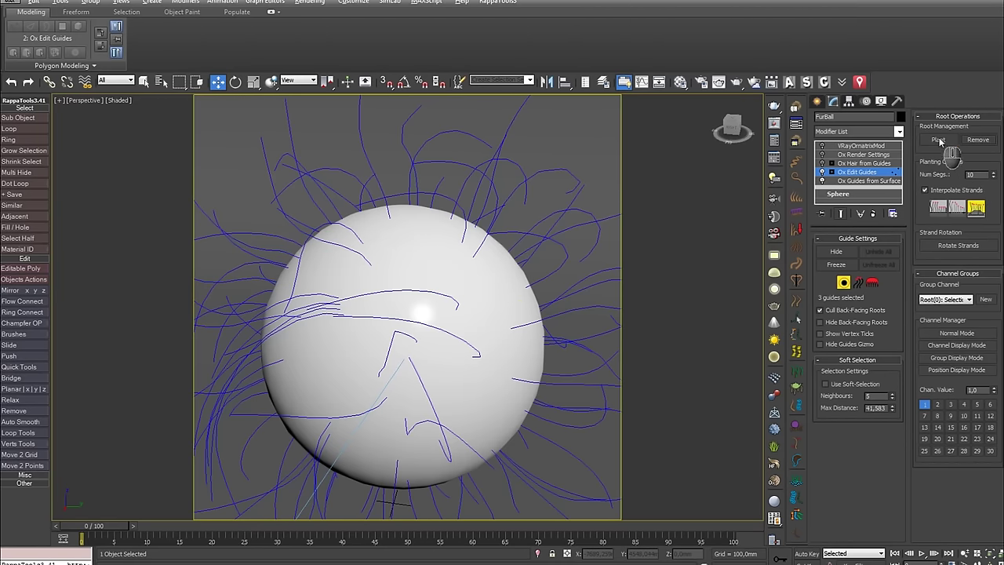
Set the planting segments to 25 and cycle through the strand interpolation modes, ending with interpolation between three guides
double_click(972, 174)
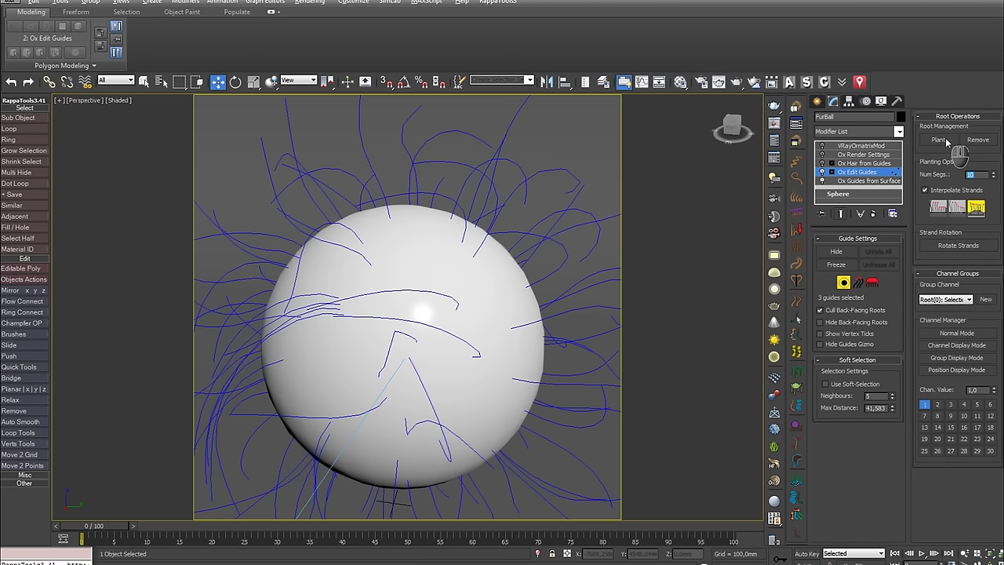
type("25")
left_click(938, 207)
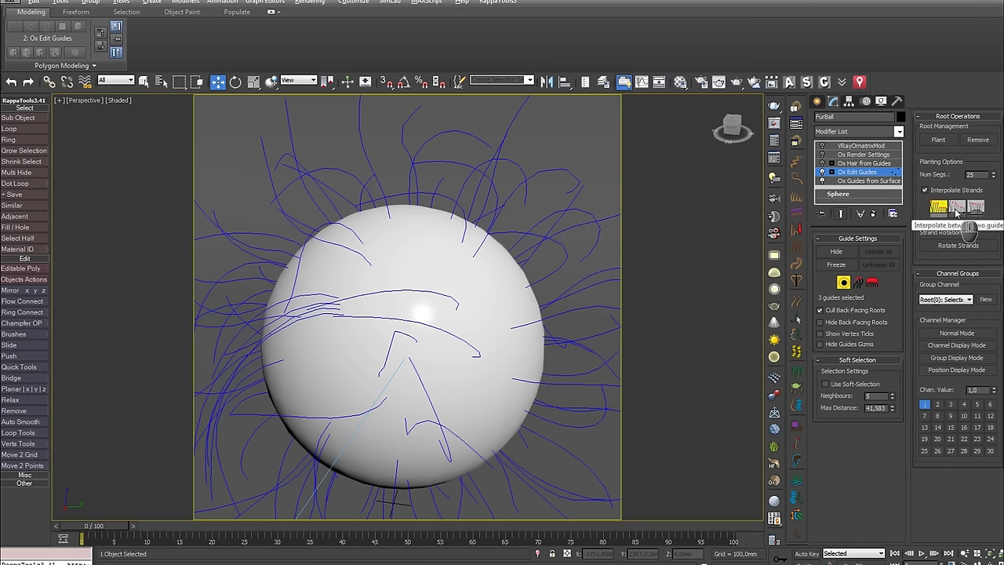
left_click(957, 208)
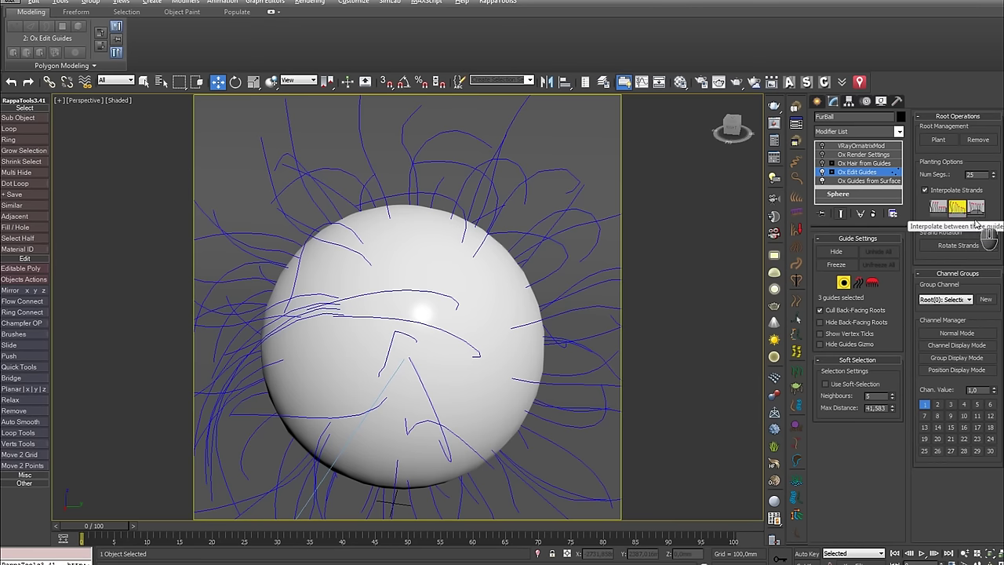
left_click(976, 207)
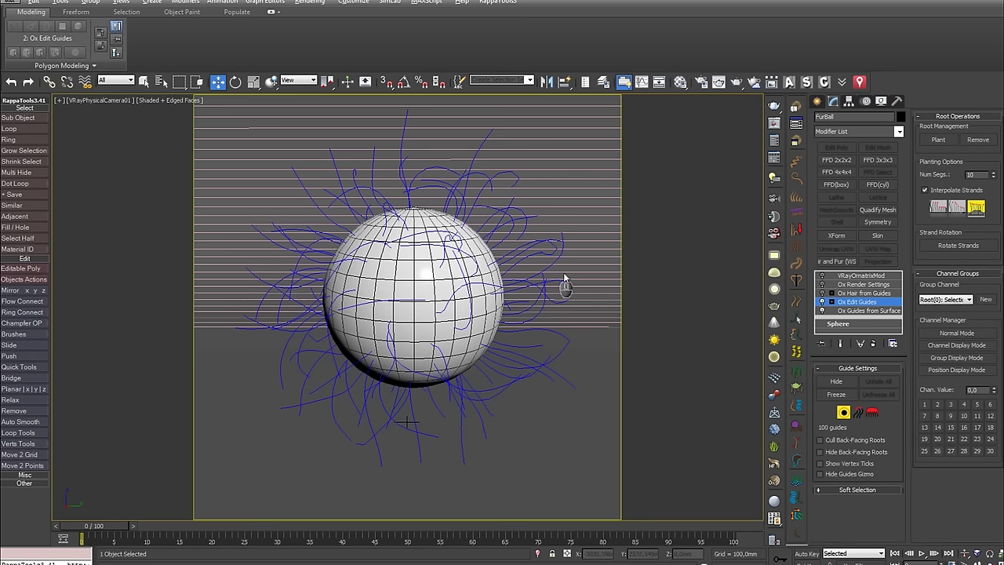
Add an Ox Mesh From Strands modifier to the fur ball and place Ox Render Settings directly beneath it in the stack
left_click(898, 131)
left_click_drag(896, 216, 896, 232)
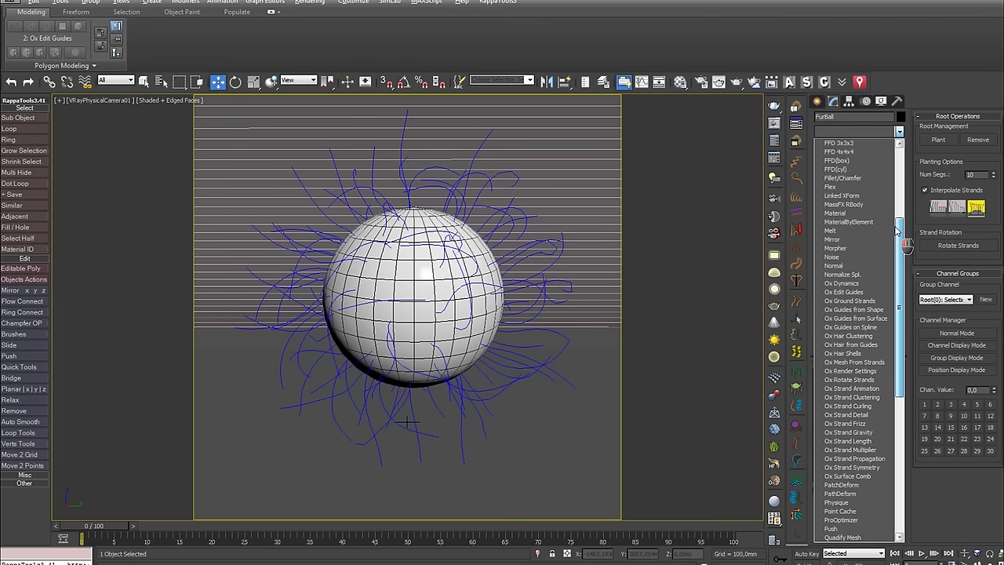
left_click(854, 362)
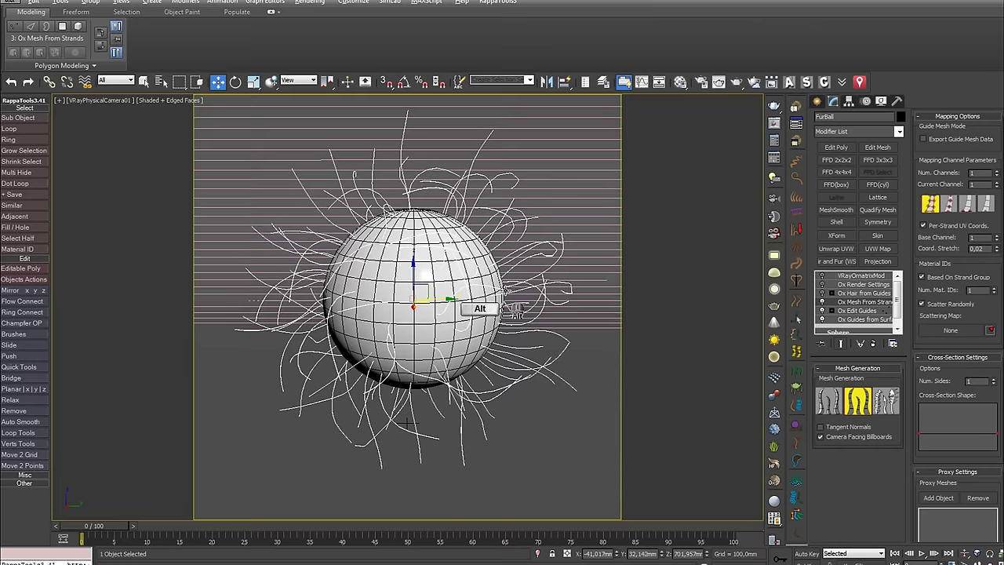
key("ctrl+z")
left_click(863, 285)
left_click_drag(863, 291, 863, 312)
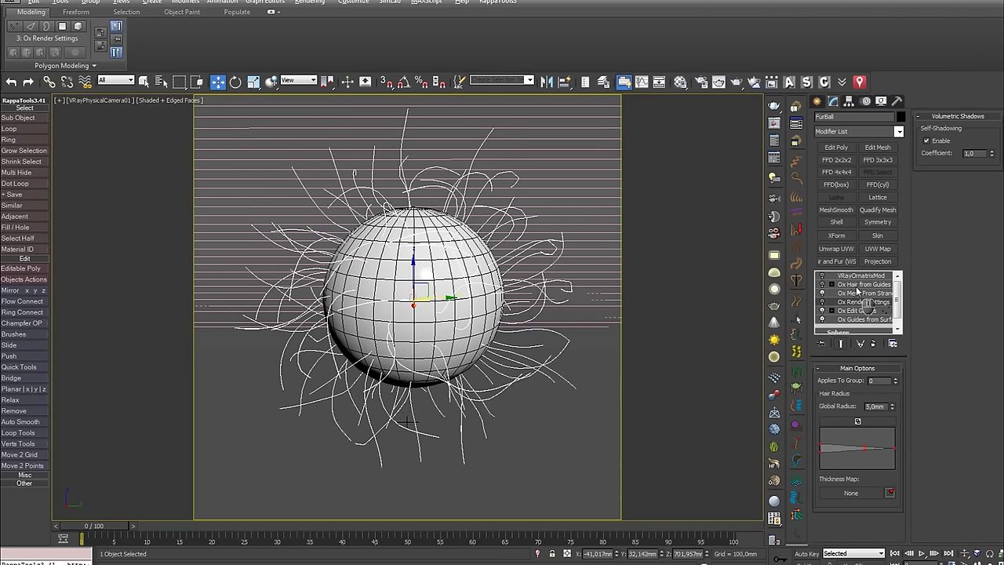
Reshape the hair radius curve in Ox Render Settings so the strand meshes are wide in the middle and narrow at both ends
key("p")
middle_click_drag(524, 320, 423, 290, "ctrl+alt")
key("shift+f")
middle_click_drag(423, 290, 470, 274, "alt")
left_click_drag(864, 448, 869, 430)
left_click_drag(820, 443, 823, 432)
middle_click_drag(458, 318, 452, 276, "alt")
scroll(452, 276, "down", 3)
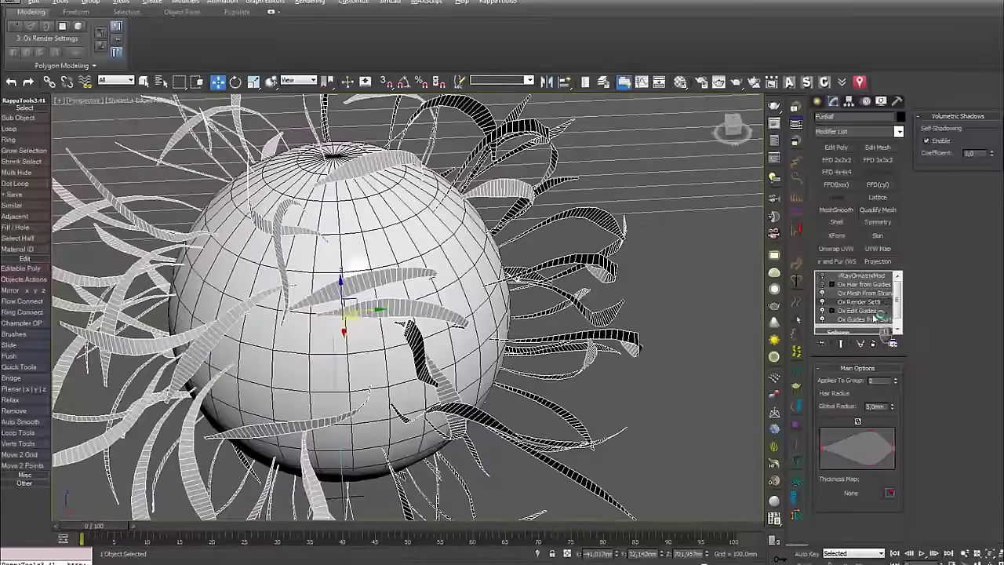
Select a single guide root on the sphere's right side in Ox Edit Guides, with the end result of the stack shown
left_click(872, 310)
middle_click_drag(486, 286, 436, 278, "alt")
left_click(546, 275)
scroll(533, 269, "up", 3)
middle_click_drag(541, 267, 502, 255, "alt")
scroll(658, 269, "up", 1)
left_click(840, 344)
Undo the trial edit of the selected guide and turn its strand around the root with Rotate Strands
middle_click_drag(726, 327, 490, 276, "alt")
left_click_drag(366, 304, 333, 260)
key("ctrl+z")
middle_click_drag(437, 302, 470, 314, "alt")
left_click(964, 246)
left_click_drag(352, 300, 398, 327)
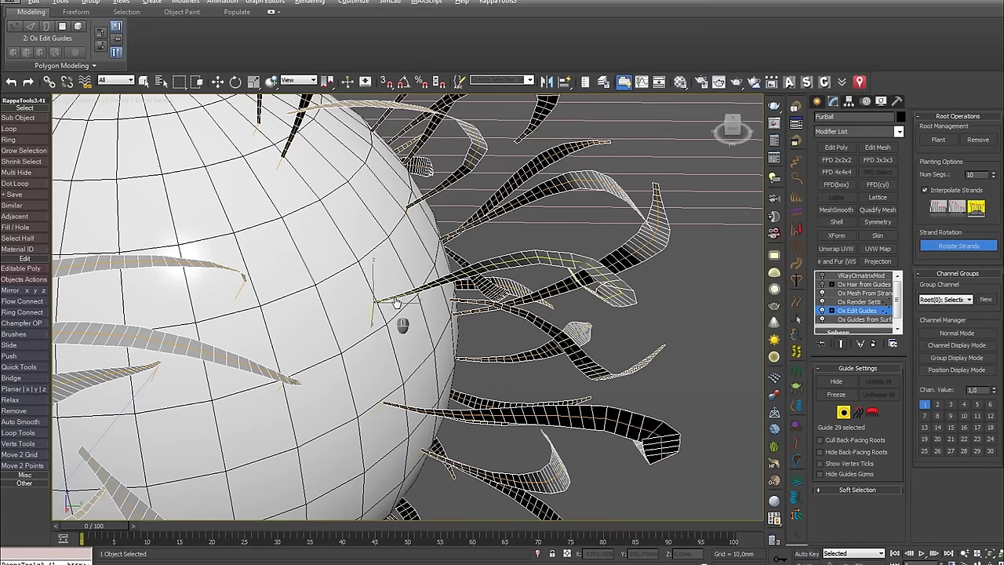
Leave Rotate Strands and select the group of guides along the sphere's right side
scroll(399, 327, "down", 10)
scroll(428, 274, "up", 3)
left_click(939, 250)
left_click_drag(549, 241, 388, 408)
middle_click_drag(388, 408, 461, 314, "alt")
Show the end result and twist the selected group of guides together with Rotate Strands
left_click(841, 343)
left_click(957, 246)
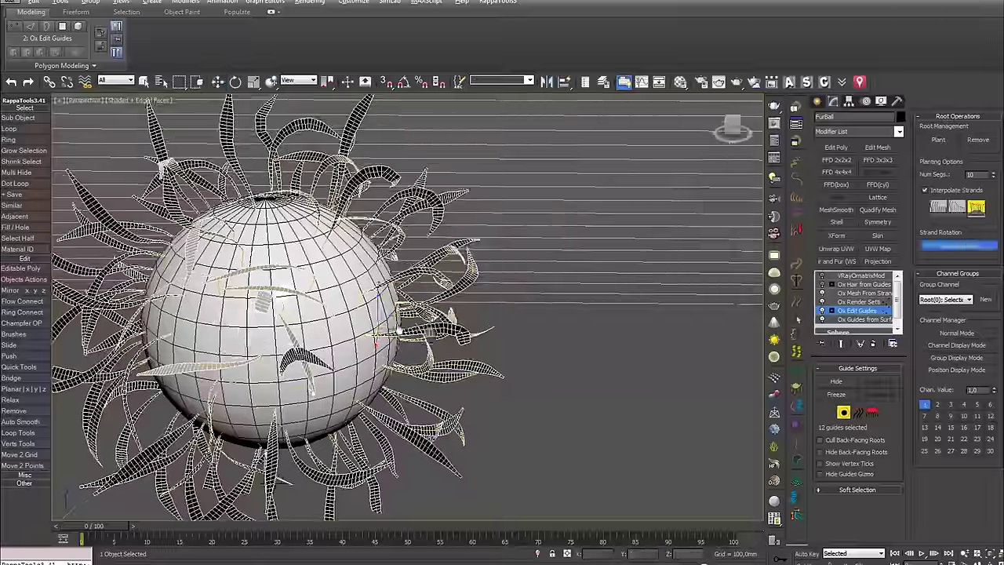
scroll(377, 318, "up", 3)
middle_click_drag(376, 317, 418, 279)
mouse_move(418, 278)
left_mouse_down()
mouse_move(385, 353)
mouse_move(400, 253)
mouse_move(426, 319)
mouse_move(400, 264)
mouse_move(407, 268)
left_mouse_up()
middle_click_drag(401, 282, 423, 306, "alt")
Add an Ox Rotate Strands modifier directly above Ox Edit Guides in the modifier stack
left_click(848, 314)
left_click(822, 302)
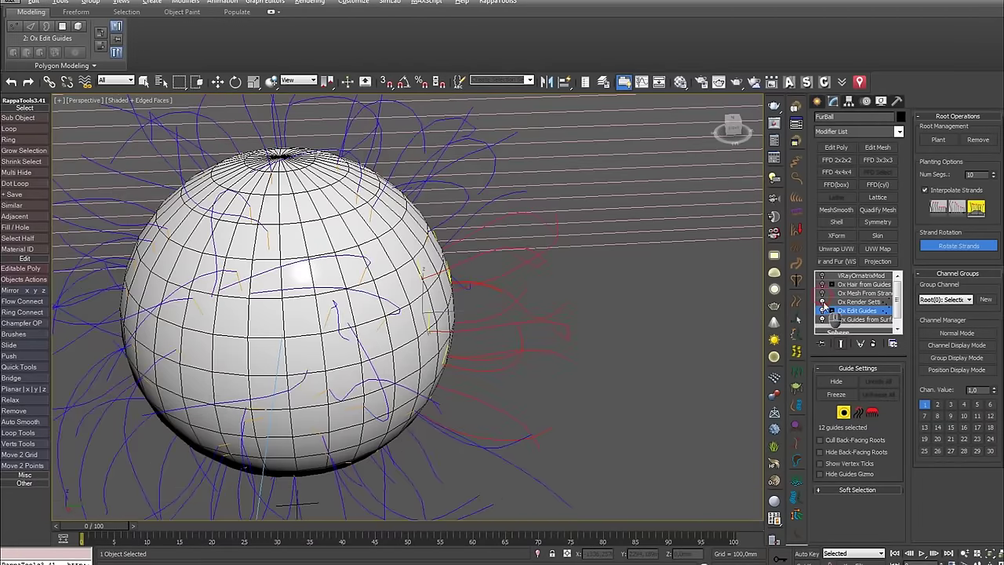
left_click(899, 132)
scroll(858, 329, "down", 5)
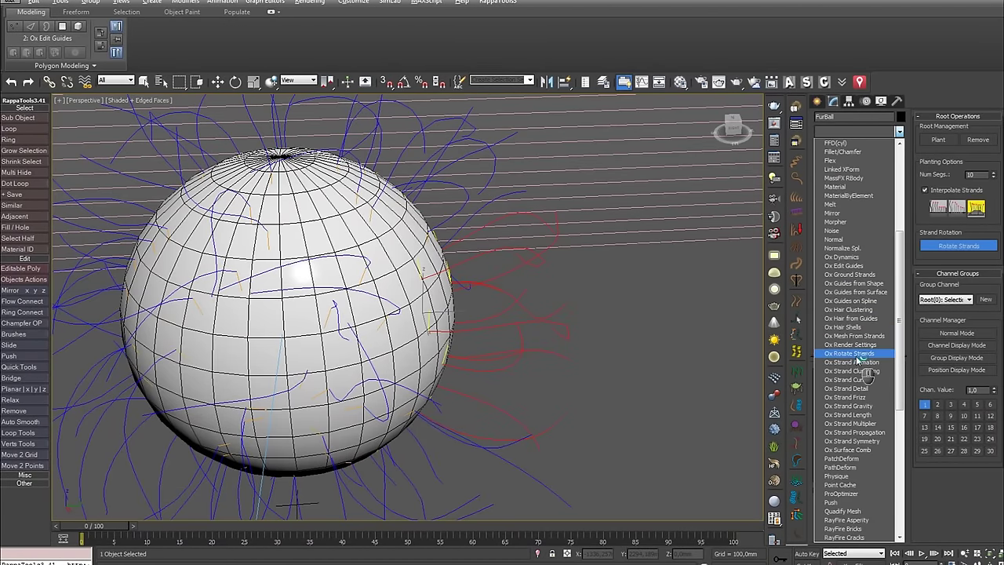
left_click(862, 352)
middle_click_drag(466, 308, 436, 339, "ctrl+alt")
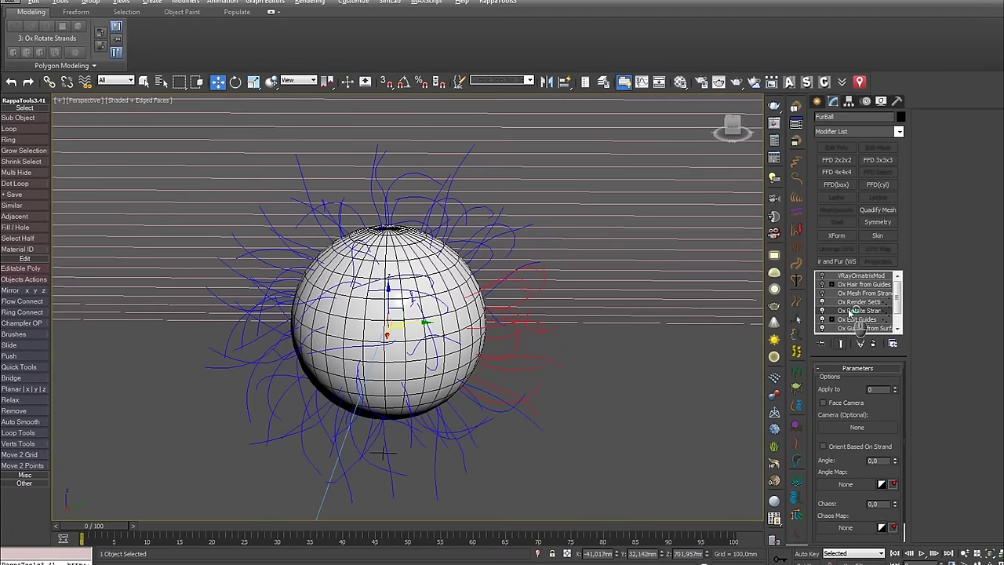
Set the strand rotation Angle of the Ox Rotate Strands modifier to 47,88 for all strands
middle_click_drag(428, 384, 431, 348, "ctrl+alt")
middle_click_drag(431, 348, 441, 332, "alt")
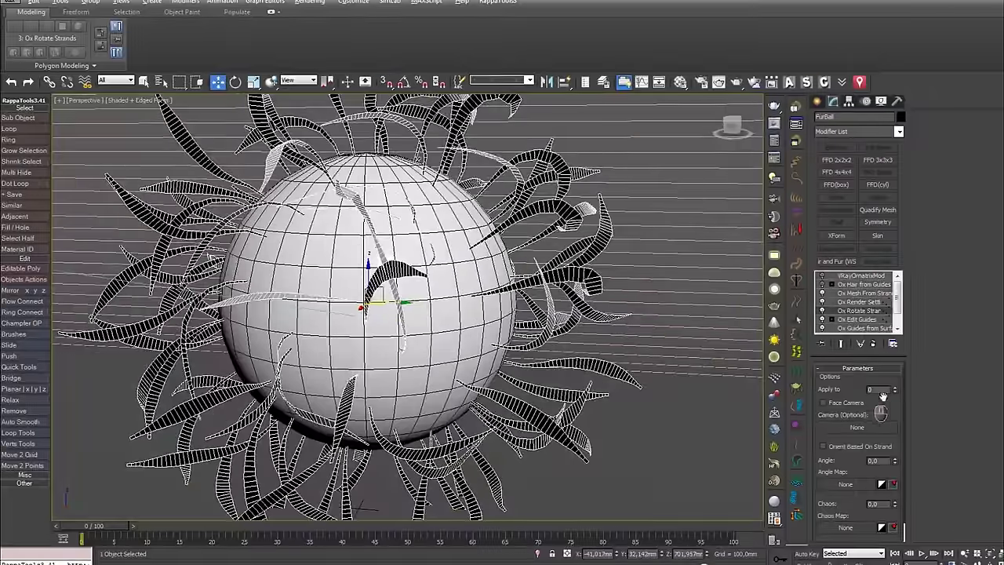
left_click_drag(843, 469, 584, 209)
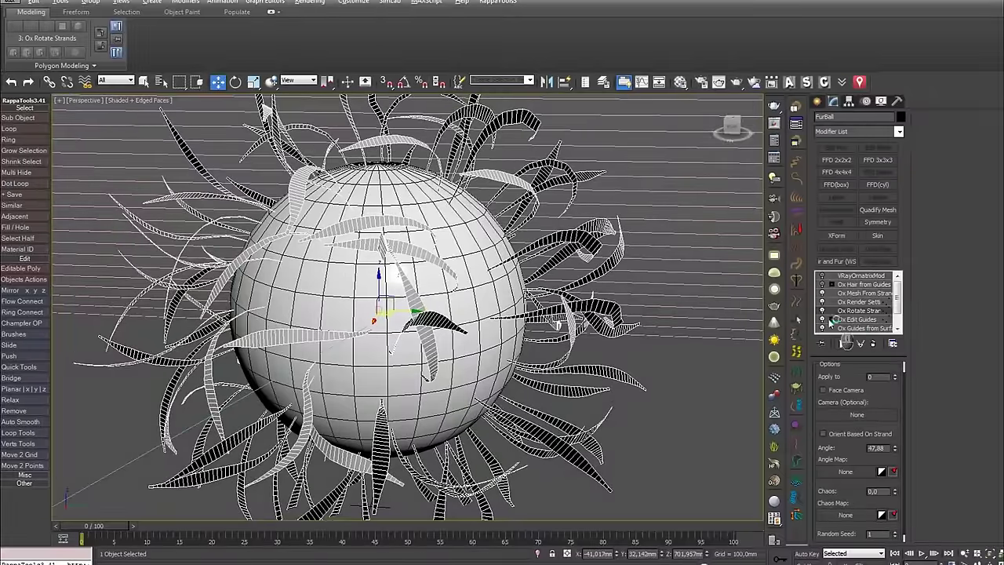
Reactivate Rotate Strands in Ox Edit Guides for comparison and delete the Ox Rotate Strands modifier from the stack
left_click(859, 320)
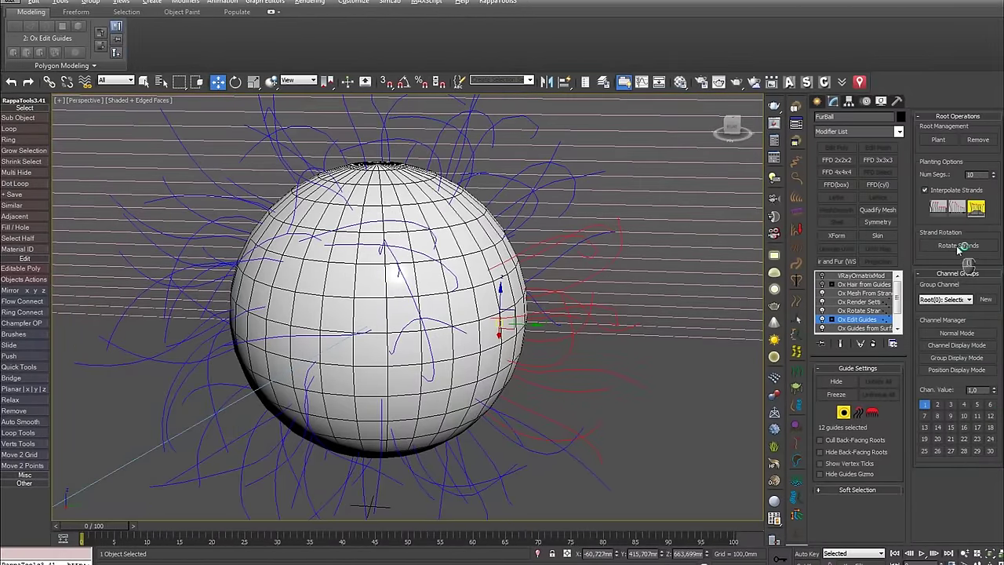
left_click(946, 246)
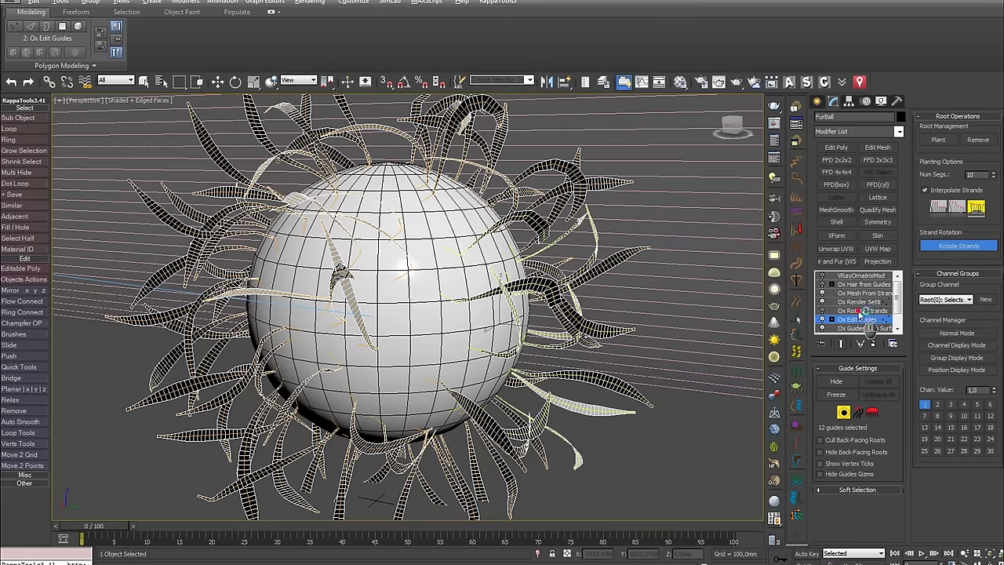
left_click(861, 311)
left_click(873, 342)
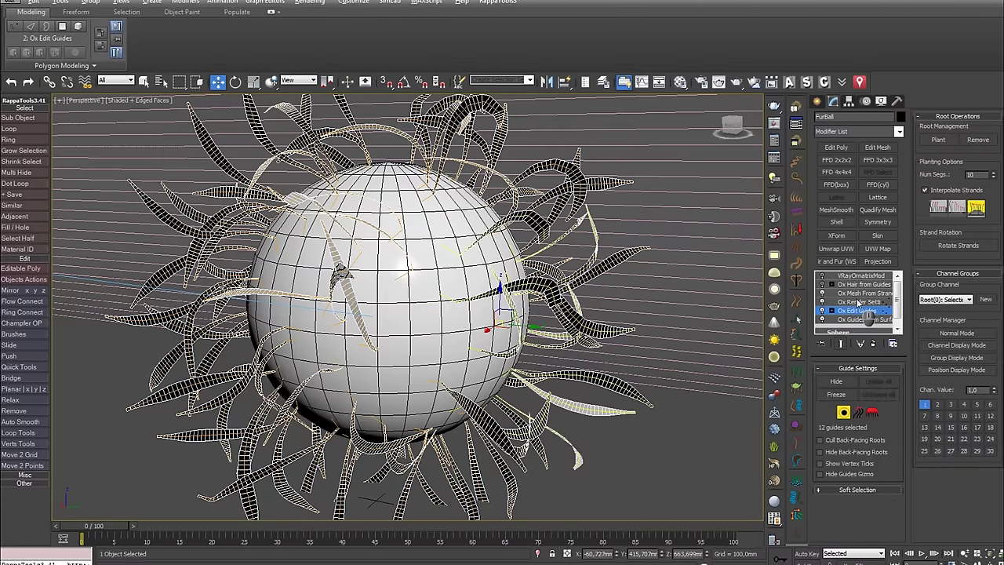
Remove the Ox Render Settings and Ox Mesh From Strands modifiers from the stack
left_click(858, 302)
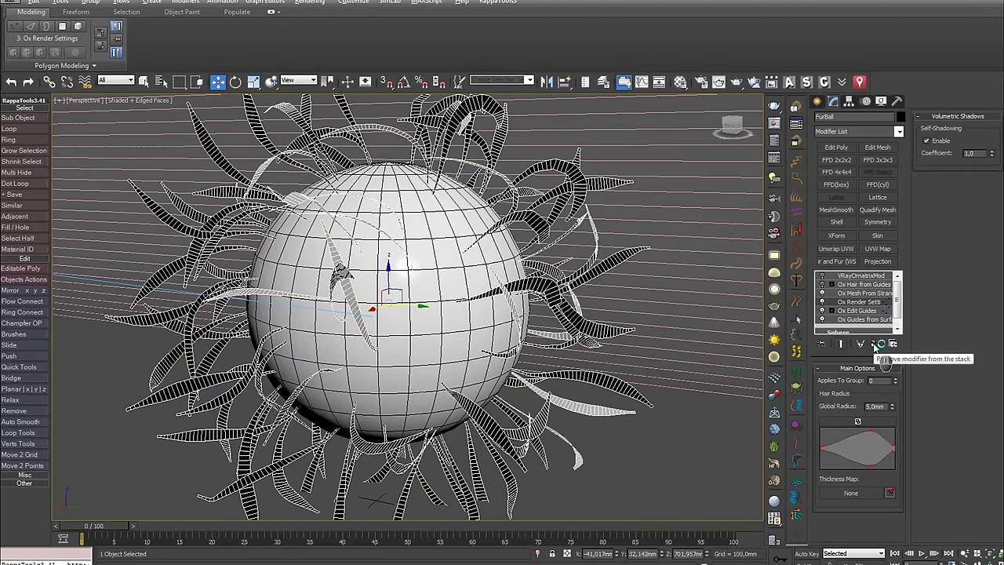
left_click(873, 343)
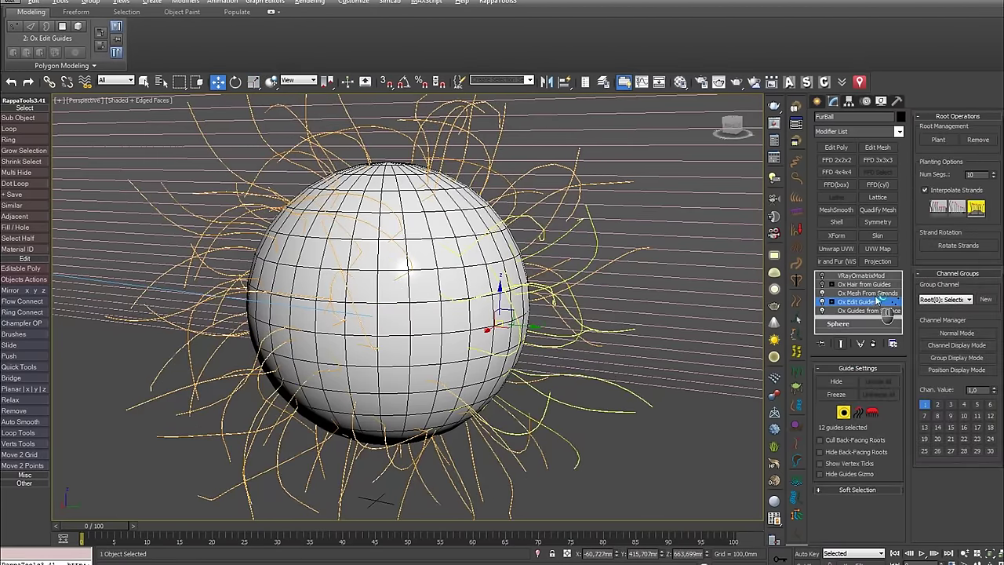
left_click(872, 292)
left_click(873, 344)
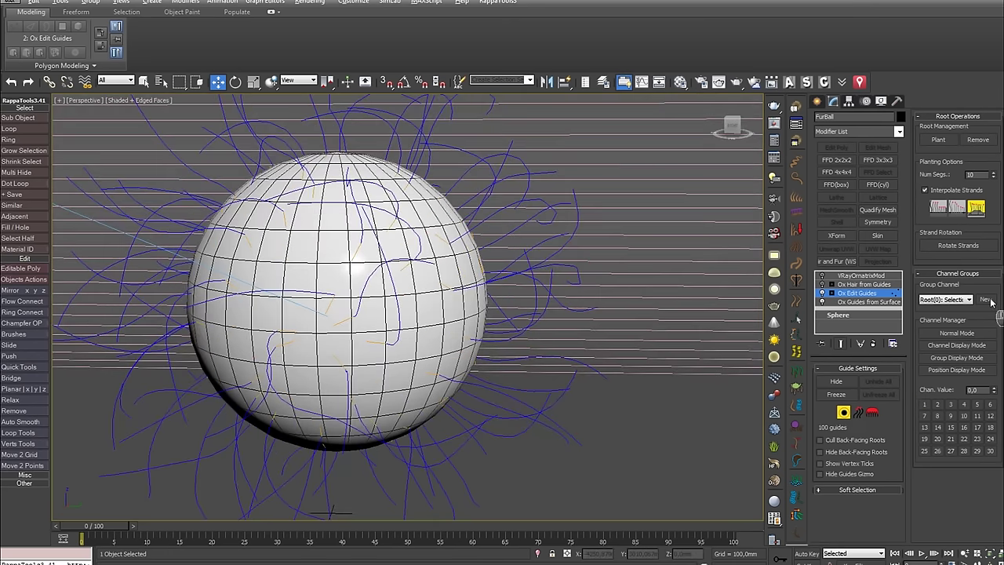
Add a new group channel in Ox Edit Guides and make Root(1): Groups the active channel
left_click(987, 300)
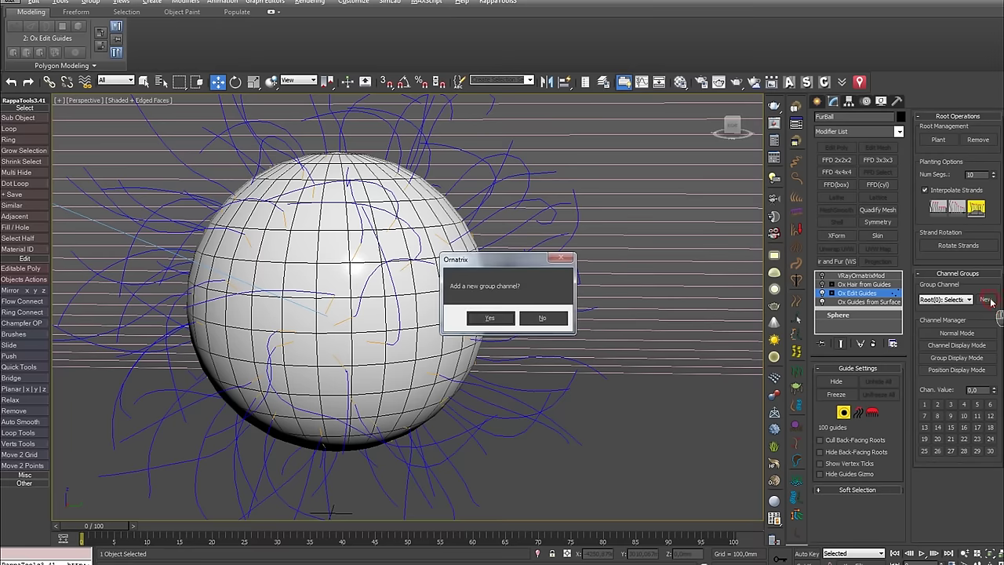
left_click(490, 318)
left_click(945, 300)
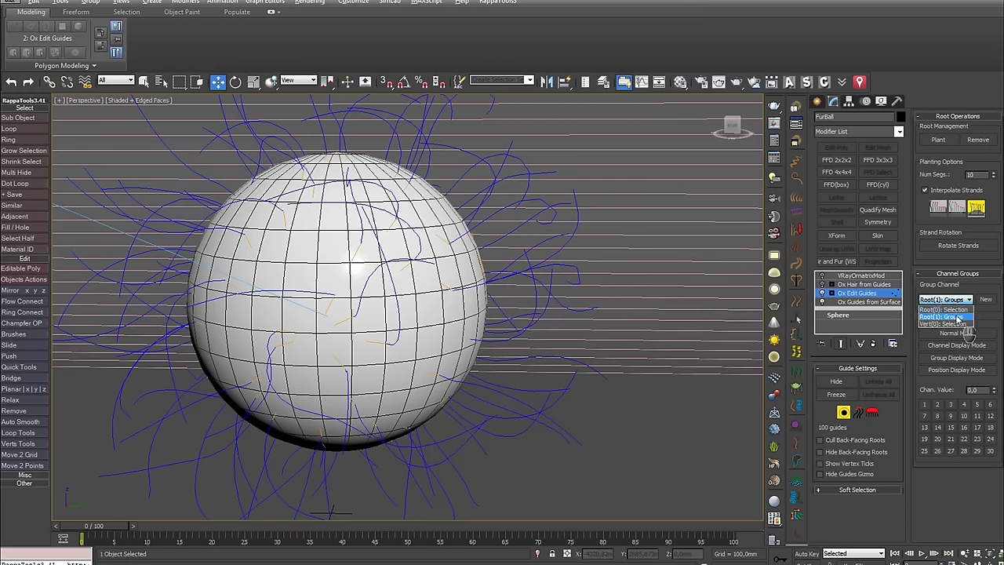
left_click(961, 317)
Give four guides on the sphere's right side the group channel value 2 and clear the guide selection
middle_click_drag(467, 321, 576, 270, "alt")
left_click_drag(539, 357, 538, 356)
middle_click_drag(533, 349, 513, 330, "alt")
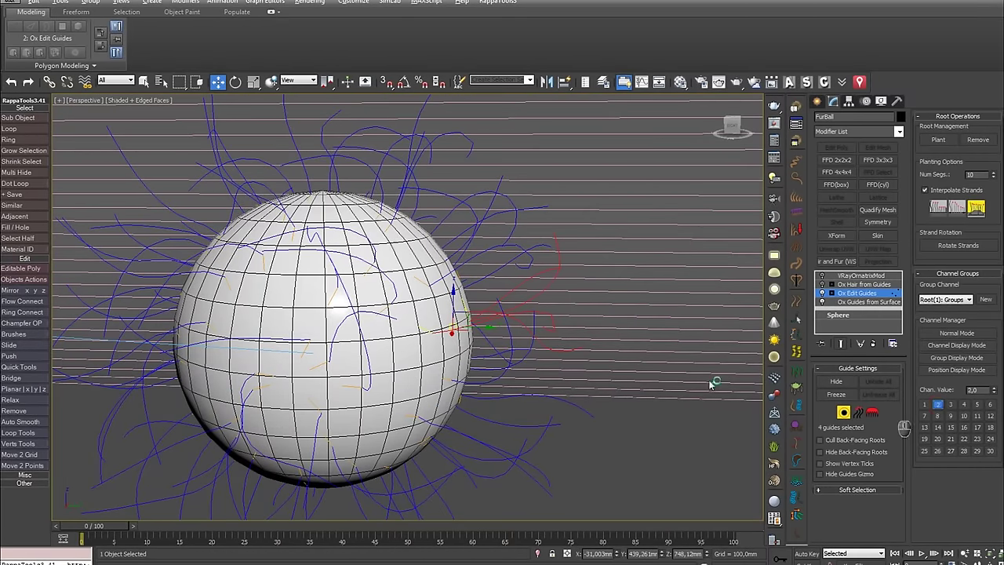
middle_click_drag(552, 328, 619, 341, "alt")
left_click(604, 342)
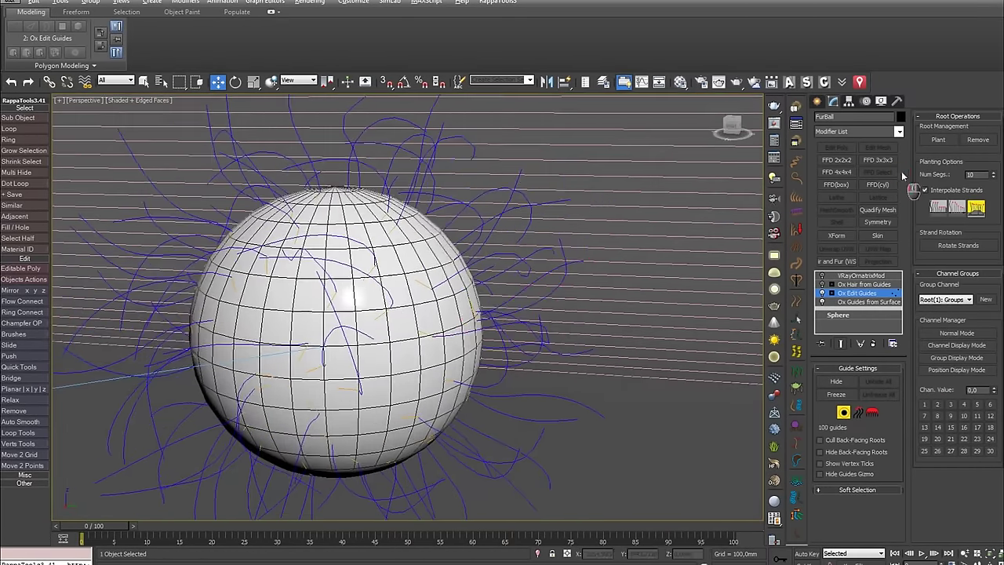
Add an Ox Strand Frizz modifier above Ox Edit Guides
left_click(898, 131)
scroll(892, 211, "down", 8)
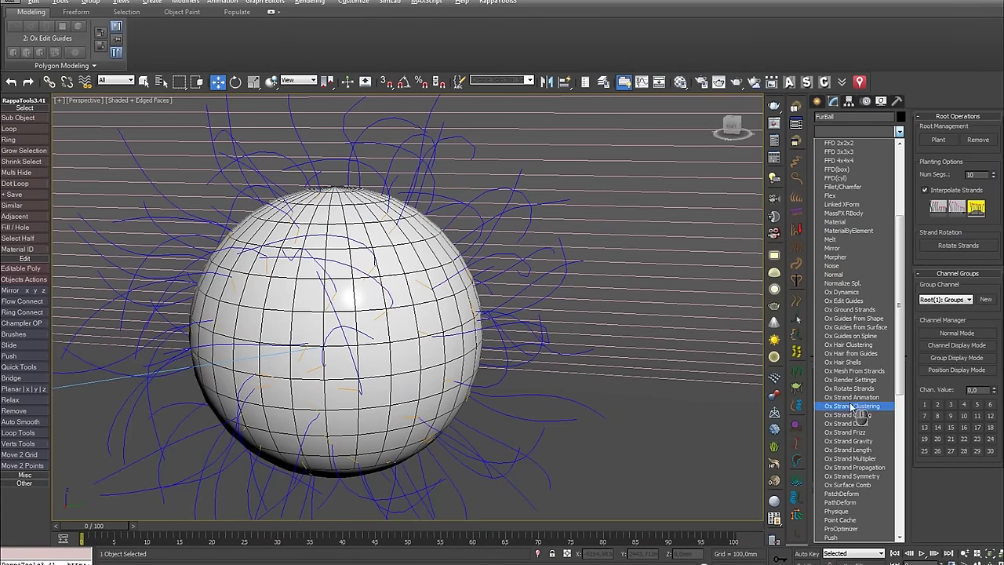
left_click(847, 432)
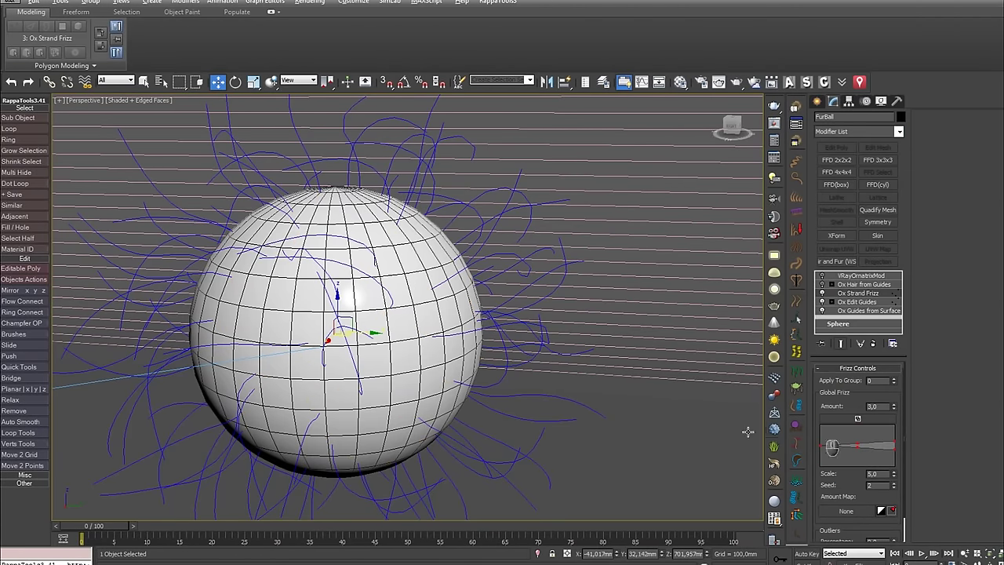
Assign the guide channel Root (1): Groups as the frizz Amount Map
left_click_drag(849, 481, 849, 431)
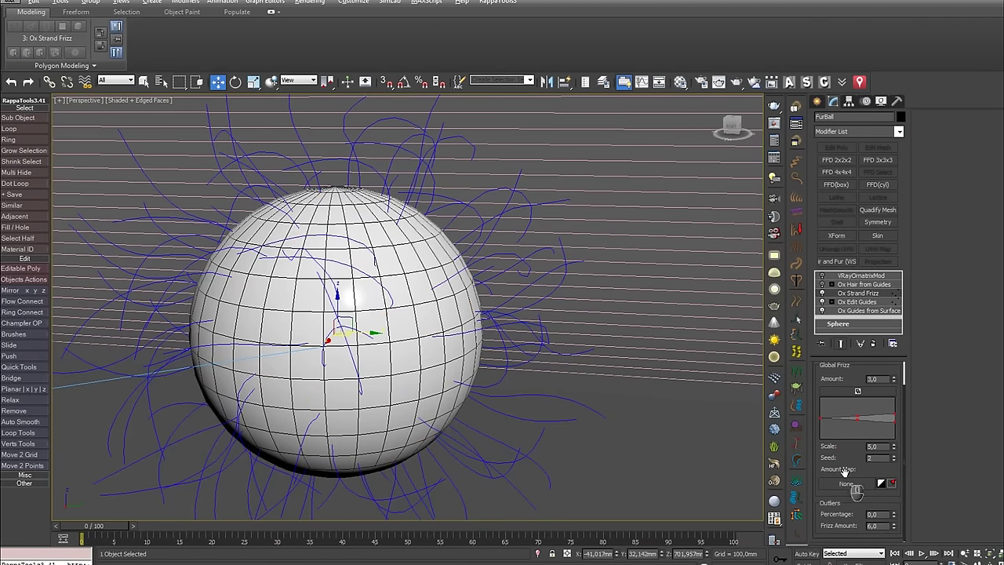
left_click(891, 484)
left_click(526, 275)
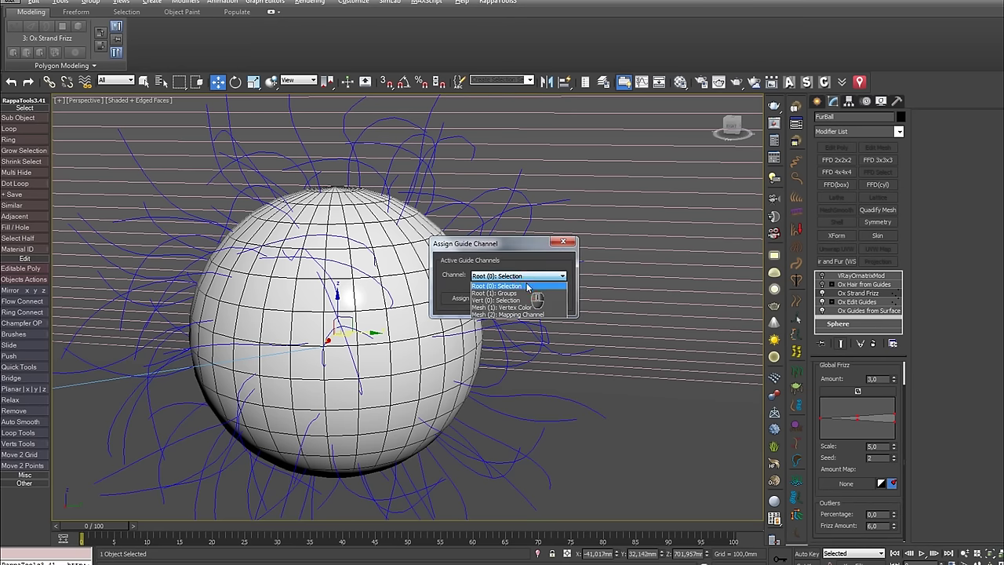
left_click(510, 292)
left_click(460, 298)
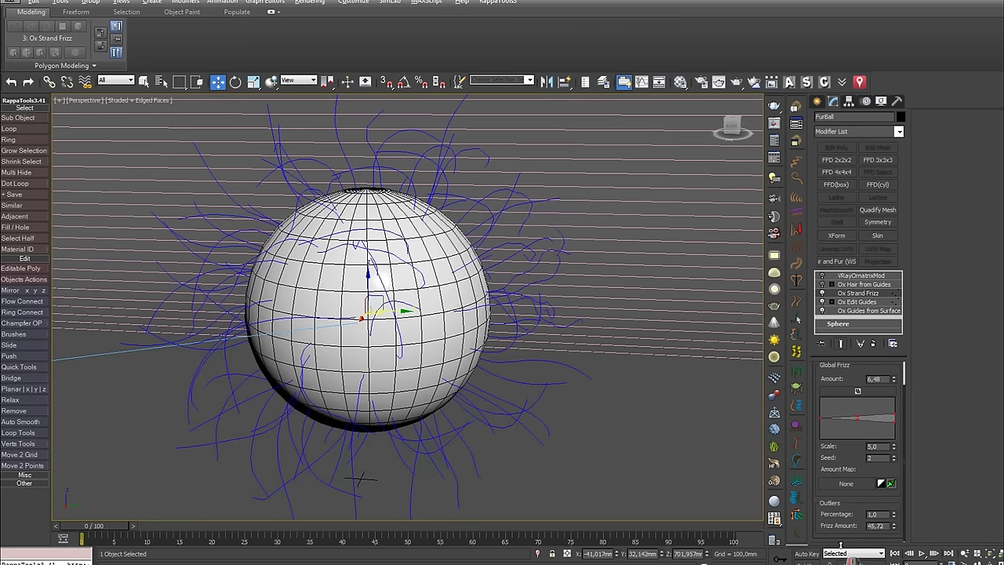
Raise the outliers' Frizz Amount to 100 and turn off the edged-faces display to inspect the frizzed guides up close
middle_click_drag(475, 334, 474, 337, "alt")
key("F4")
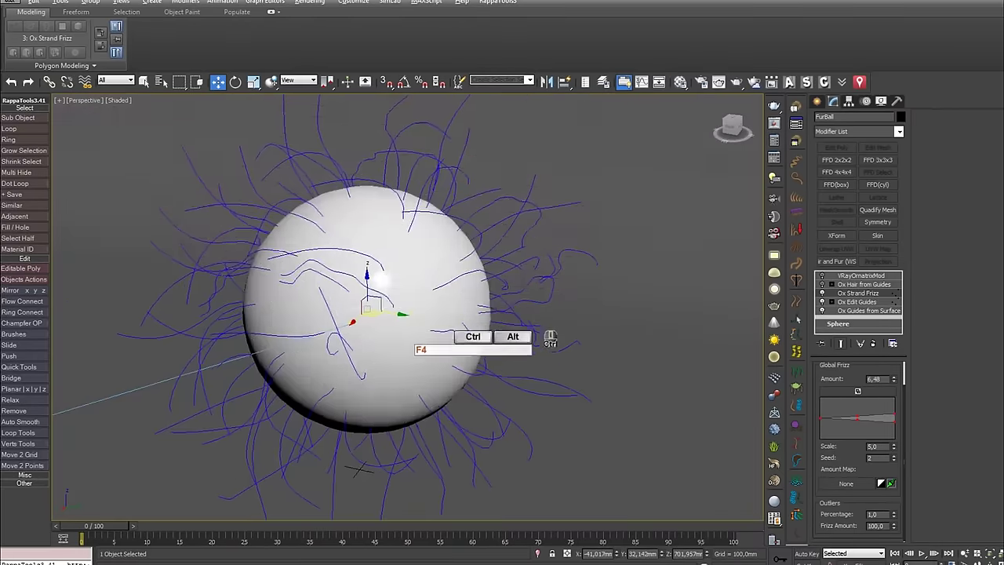
middle_click_drag(538, 318, 538, 278, "ctrl+alt")
left_click_drag(874, 362, 846, 498)
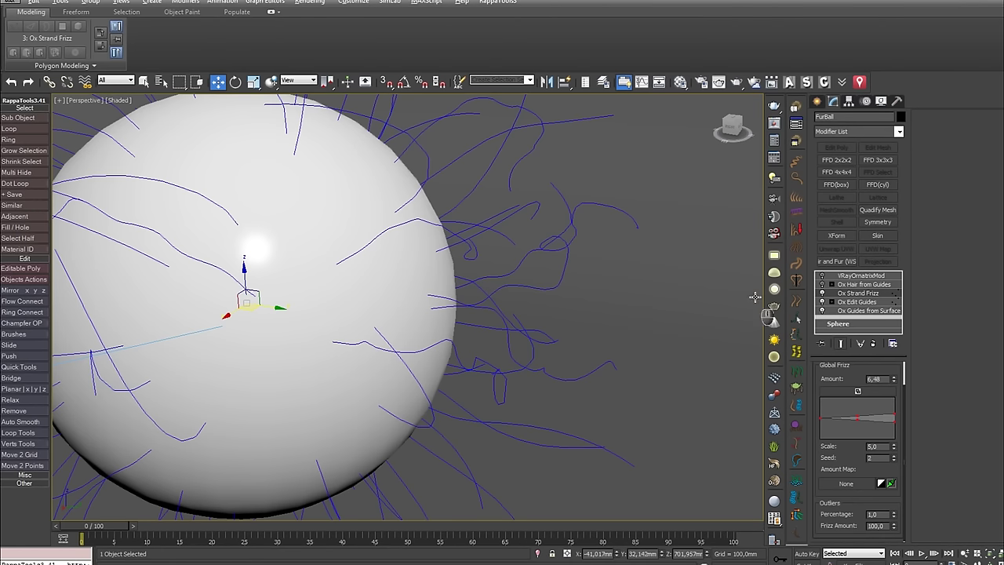
middle_click_drag(362, 233, 395, 248, "ctrl+alt")
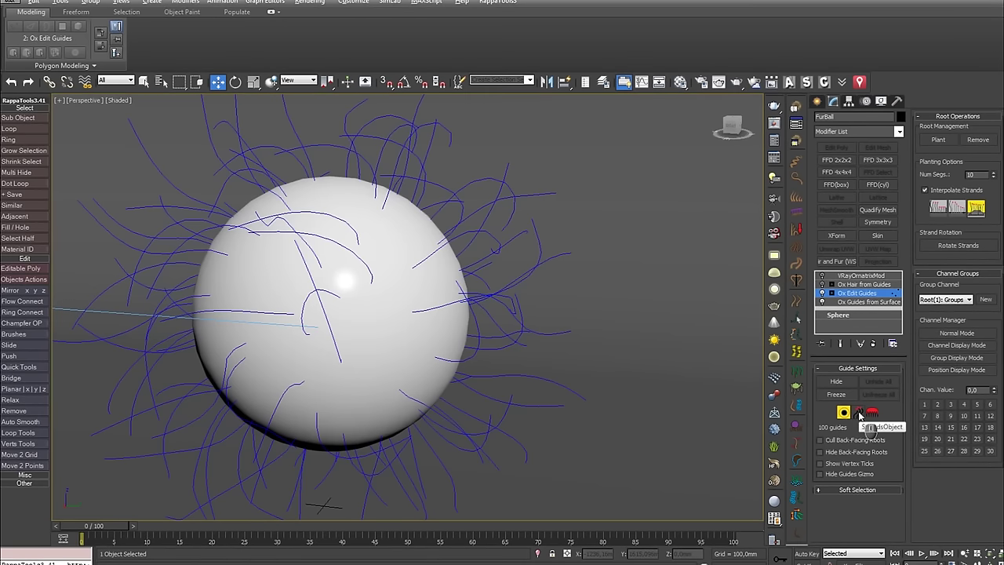
Switch Ox Edit Guides to strand-level editing and frame the fur ball in the camera view without safe frames
left_click(859, 413)
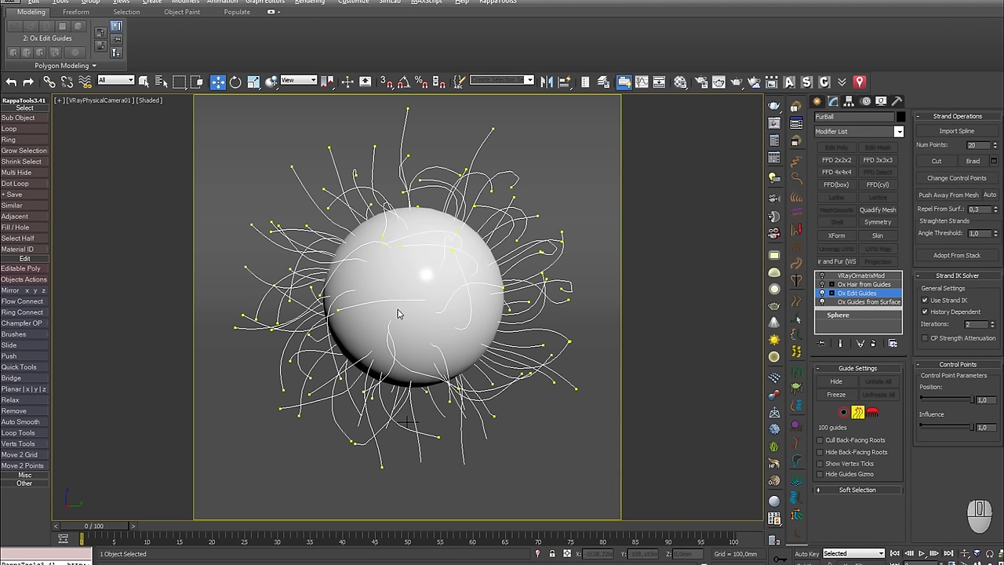
key("shift+f")
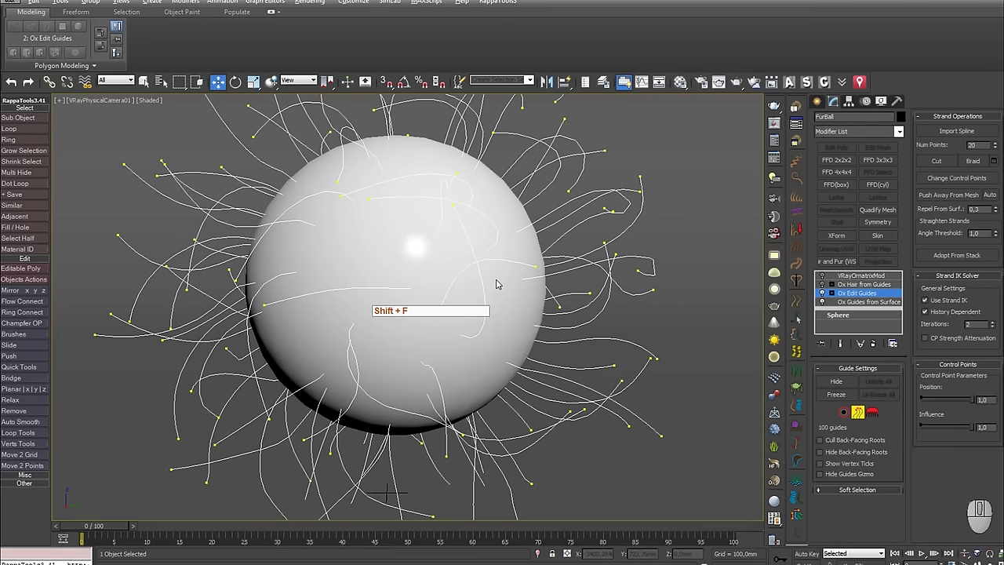
middle_click_drag(496, 284, 510, 287)
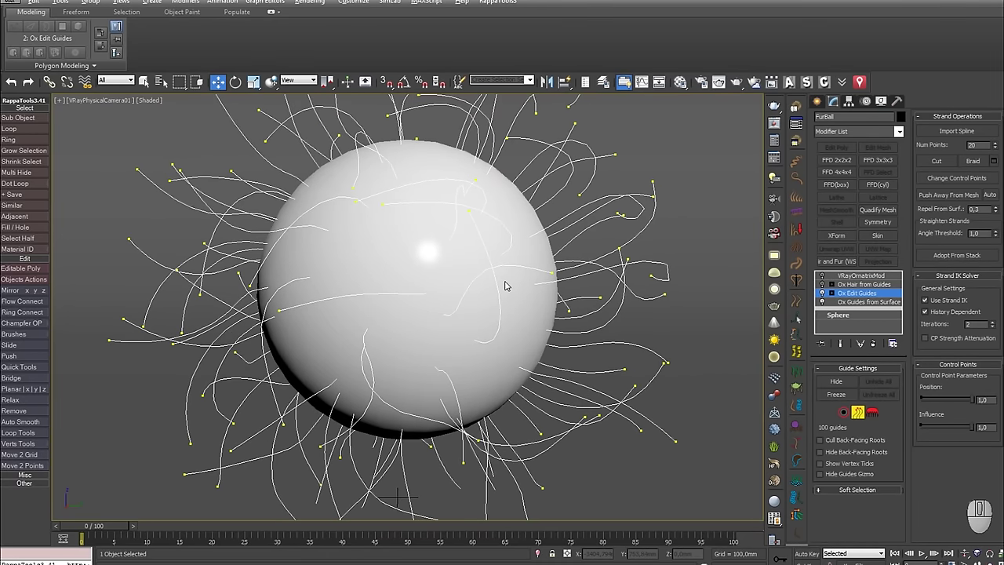
Draw a long wavy Line spline in the front view, running beside and over the fur ball
key("f")
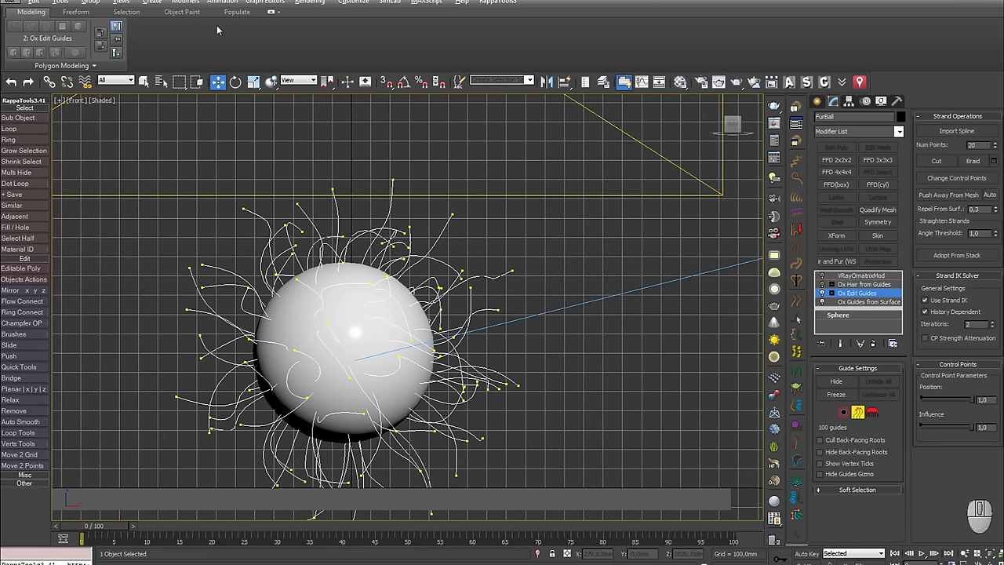
left_click(152, 3)
mouse_move(165, 138)
left_click(99, 138)
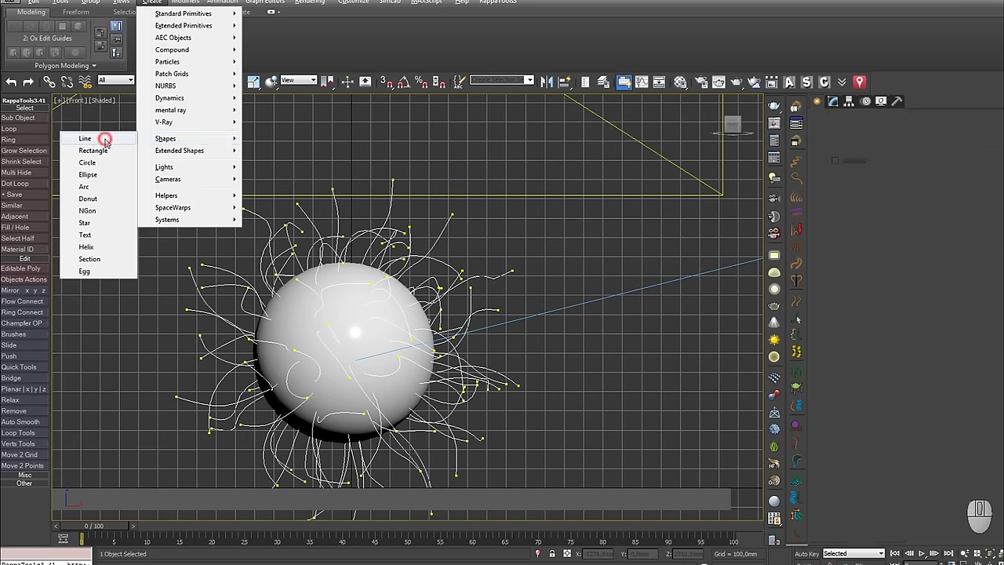
left_click(671, 443)
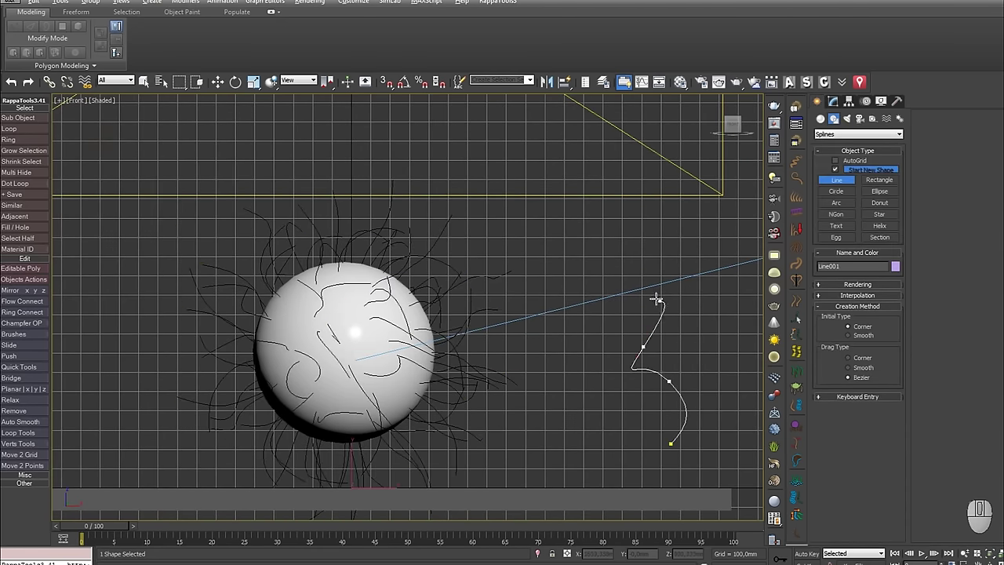
left_click_drag(604, 153, 330, 124)
right_click(330, 124)
right_click(506, 239)
left_click(495, 287)
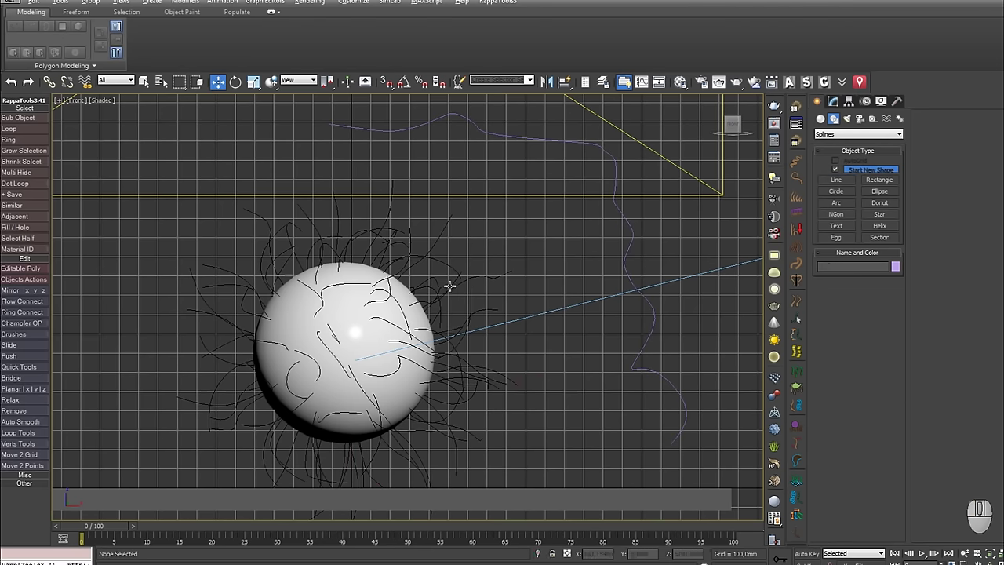
Reselect the fur ball, return Ox Edit Guides to strand level and import the drawn line as three new guides on the sphere
left_click(447, 287)
left_click(833, 101)
left_click(862, 294)
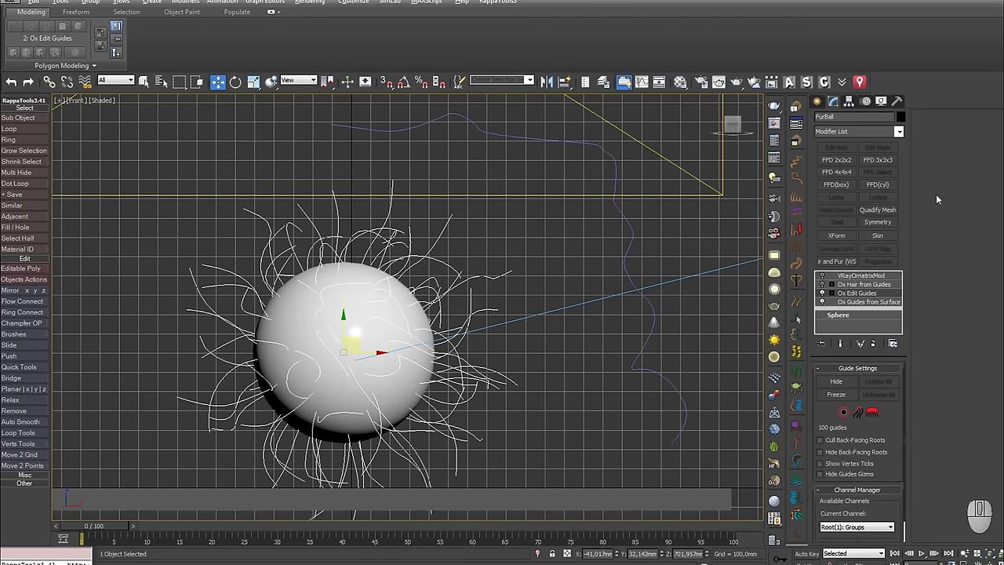
left_click(859, 414)
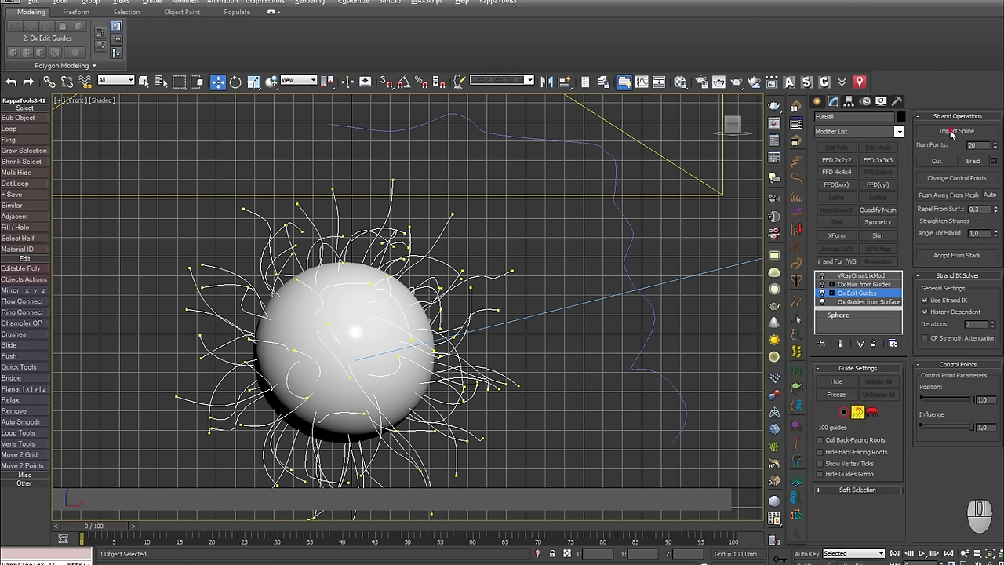
left_click(951, 131)
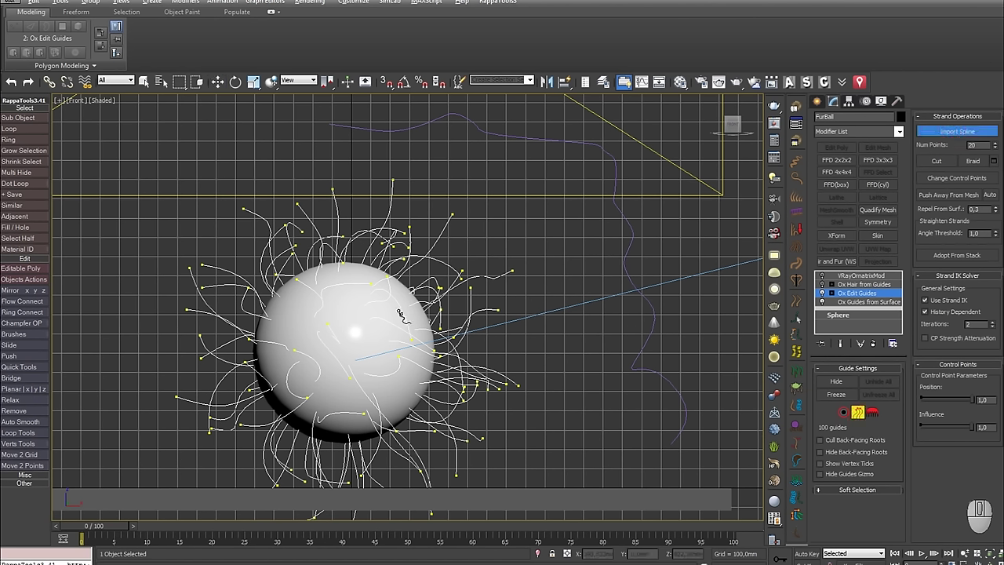
middle_click_drag(374, 341, 286, 319, "alt")
scroll(392, 359, "up", 5)
left_click(365, 336)
scroll(365, 340, "down", 5)
scroll(373, 309, "up", 3)
scroll(286, 319, "down", 5)
key("w")
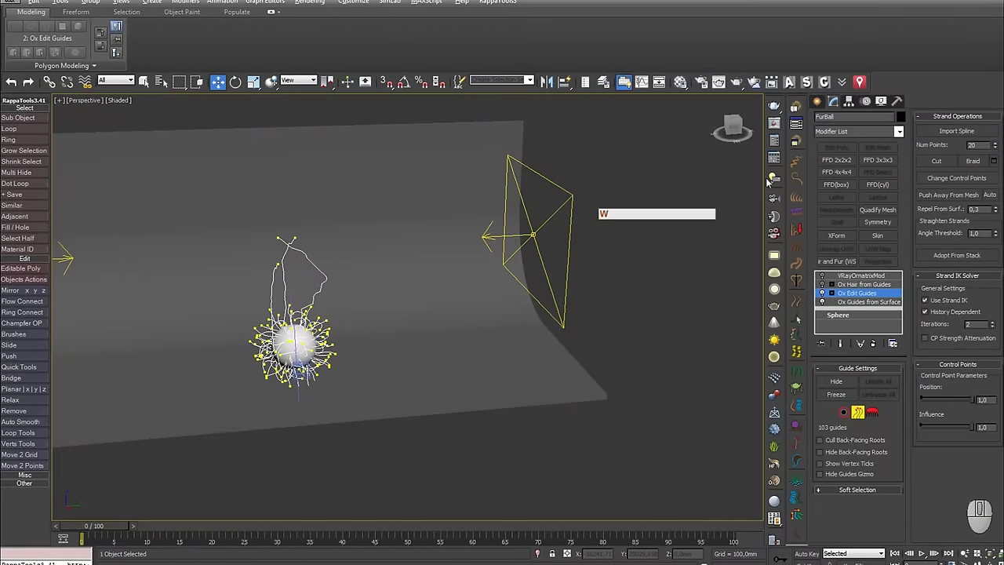
Hide the backdrop object Rectangle02 in the Layer Explorer and clear the selection
left_click(817, 102)
left_click(340, 140)
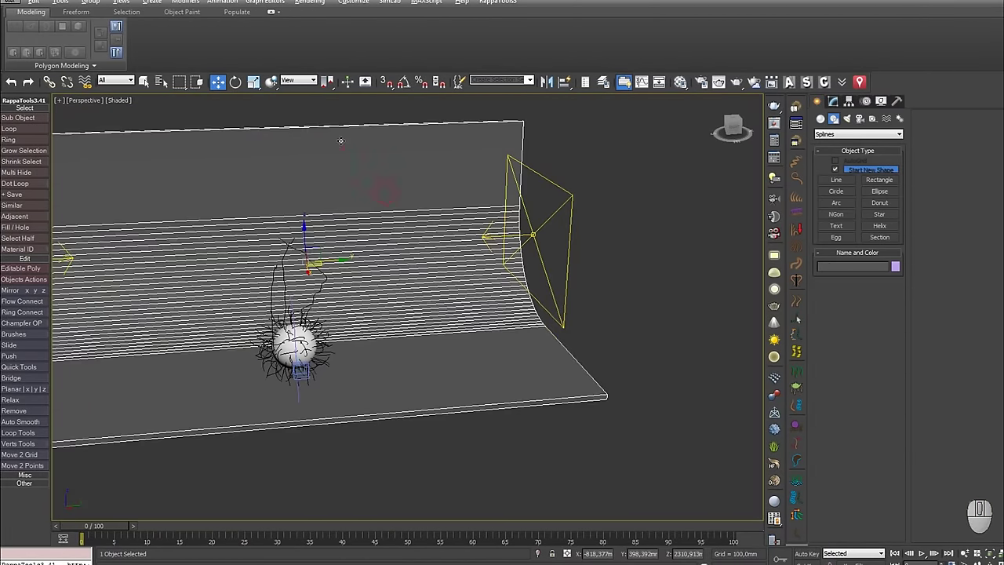
left_click(603, 82)
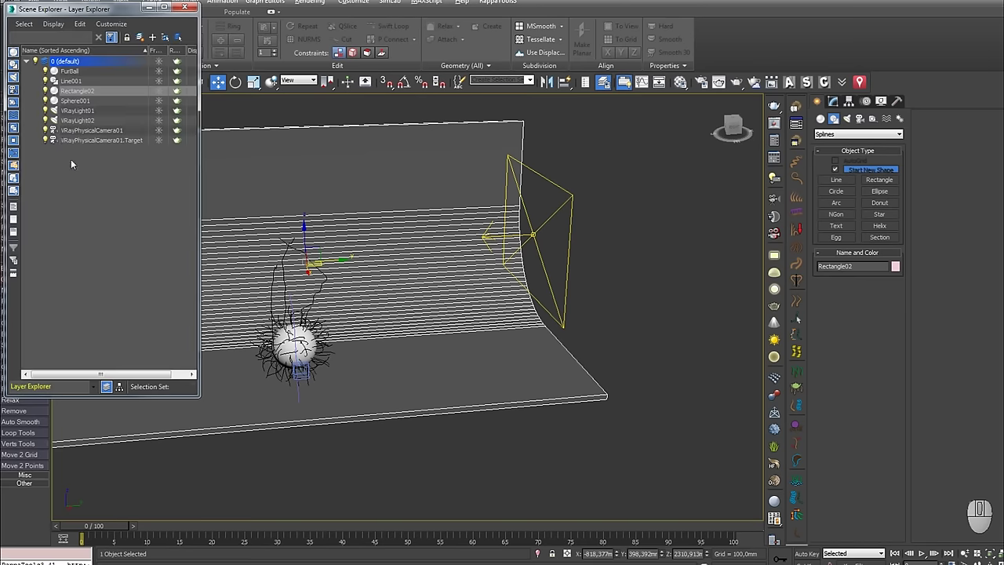
left_click(45, 91)
left_click(184, 7)
left_click(463, 453)
scroll(287, 342, "up", 5)
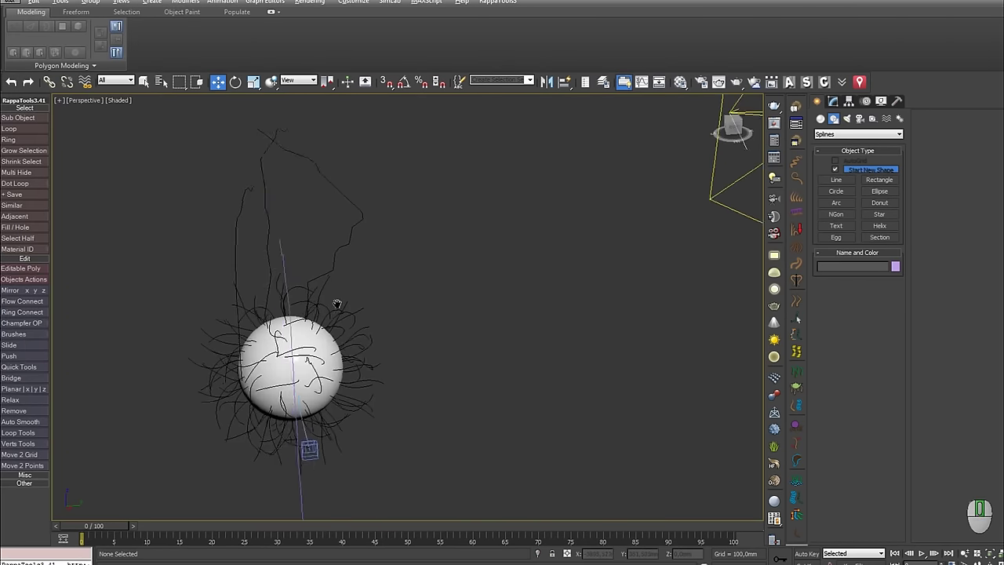
Select the fur ball again and reopen its guides for strand-level editing
middle_click_drag(336, 303, 612, 255, "alt")
left_click(880, 101)
middle_click_drag(381, 259, 620, 254, "alt")
left_click(472, 344)
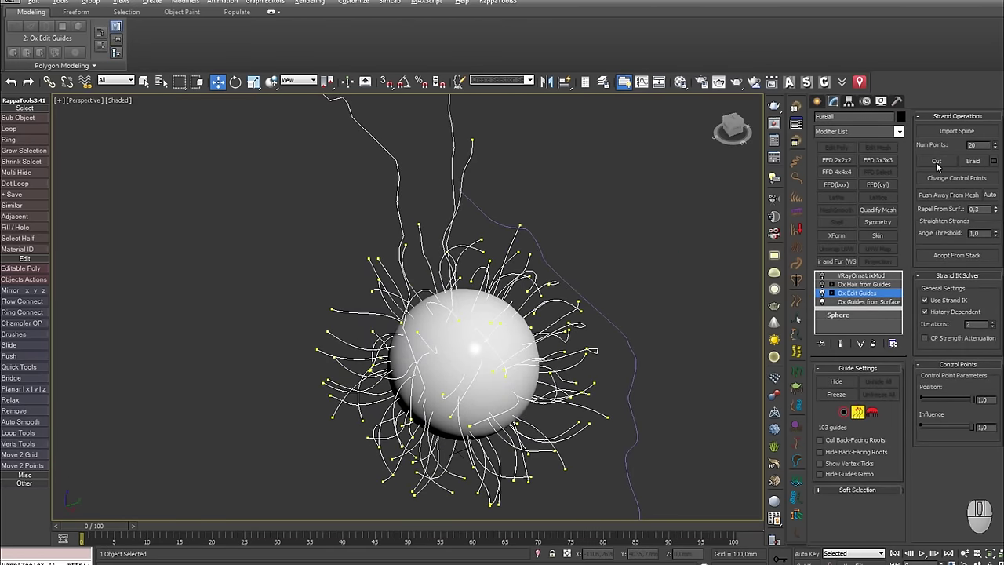
Select one of the long imported guides and shorten it with the Cut tool
middle_click_drag(513, 190, 483, 224)
middle_click_drag(309, 222, 538, 288)
left_click(387, 189)
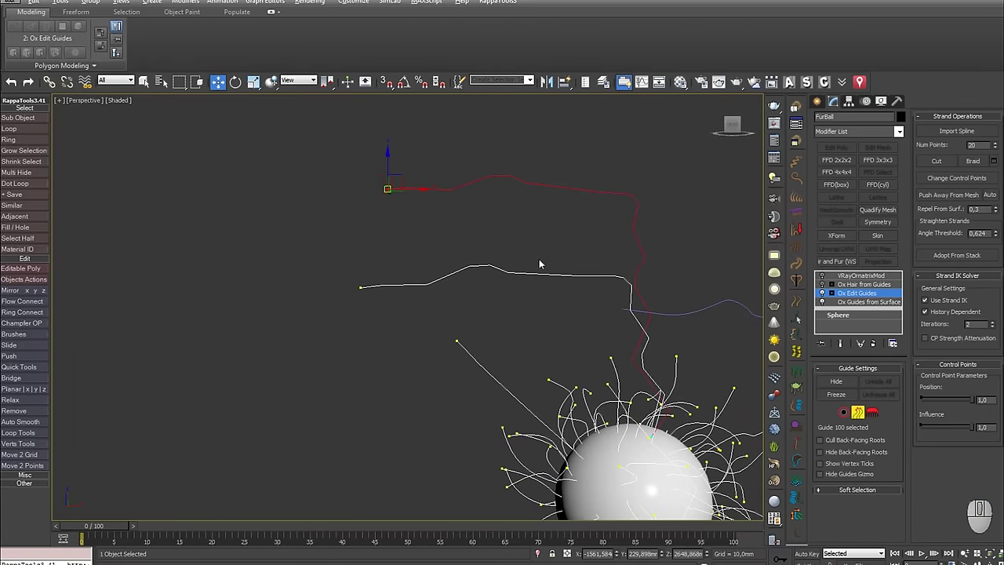
left_click(934, 160)
left_click(934, 161)
middle_click_drag(596, 274, 516, 185, "alt")
middle_click_drag(515, 185, 541, 214, "ctrl+alt")
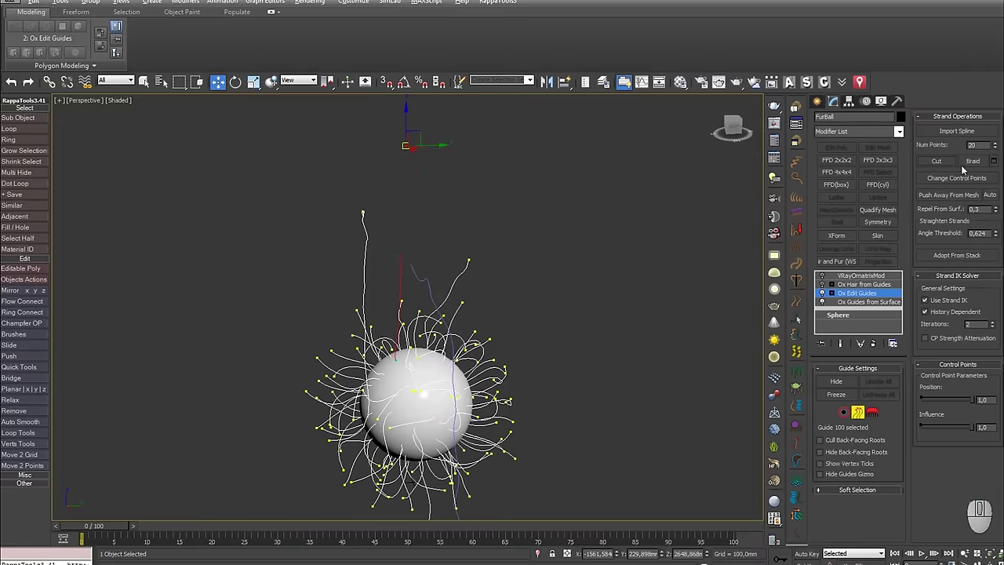
middle_click_drag(423, 296, 553, 308, "alt")
left_click_drag(538, 287, 585, 392)
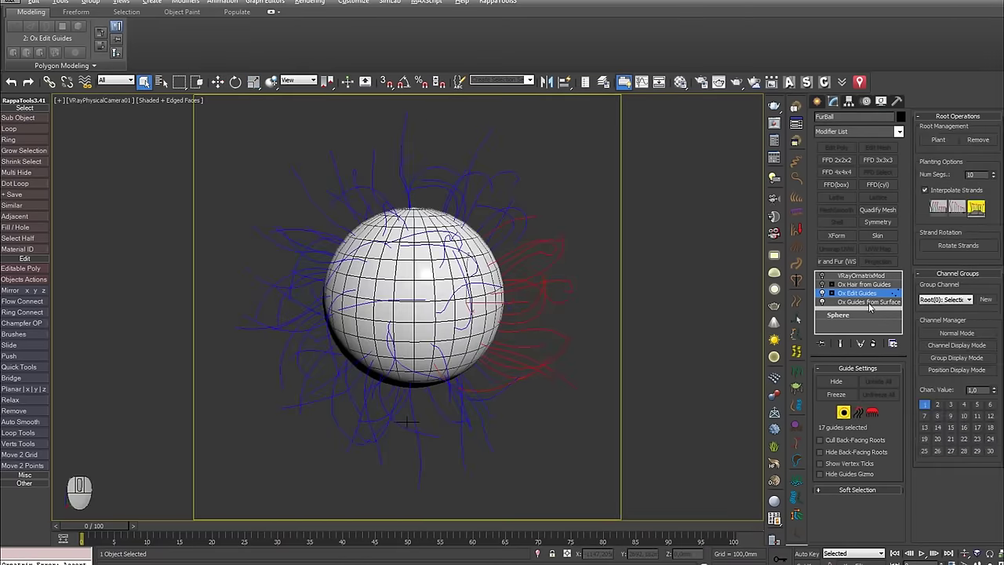
Set the Root Count of Ox Guides from Surface to 300 and increase the Guide Length
left_click(868, 302)
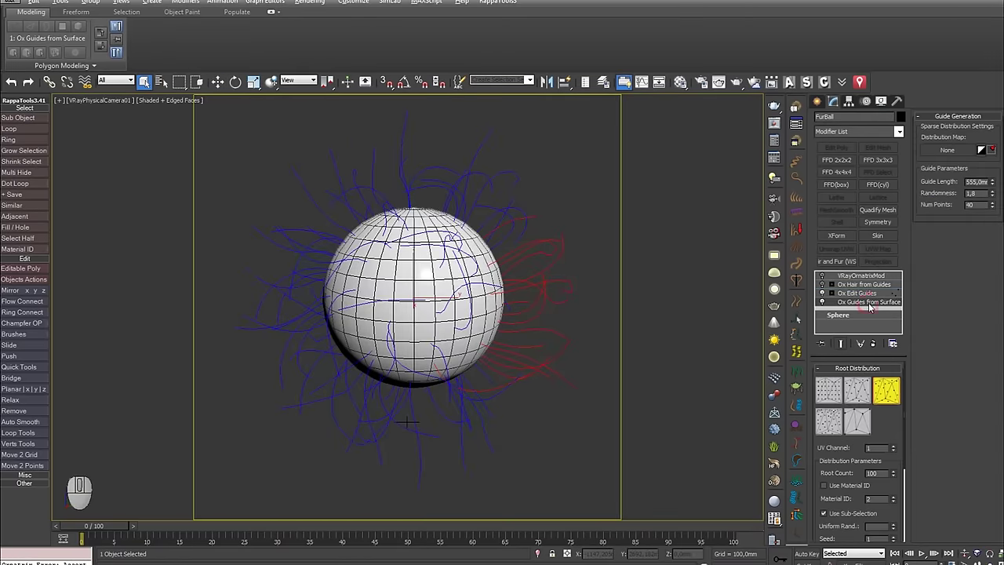
double_click(871, 473)
type("300")
key("Return")
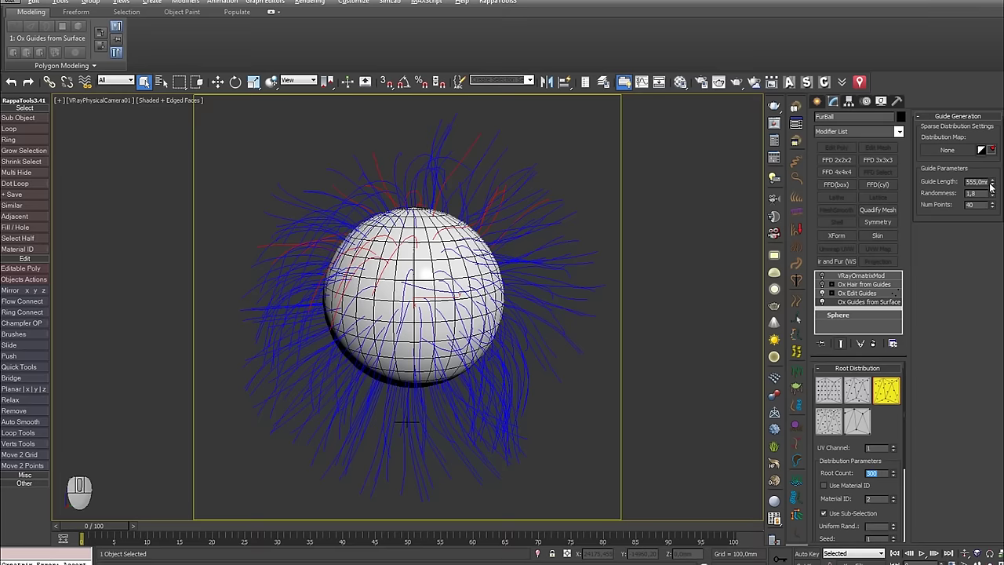
left_click_drag(994, 184, 992, 116)
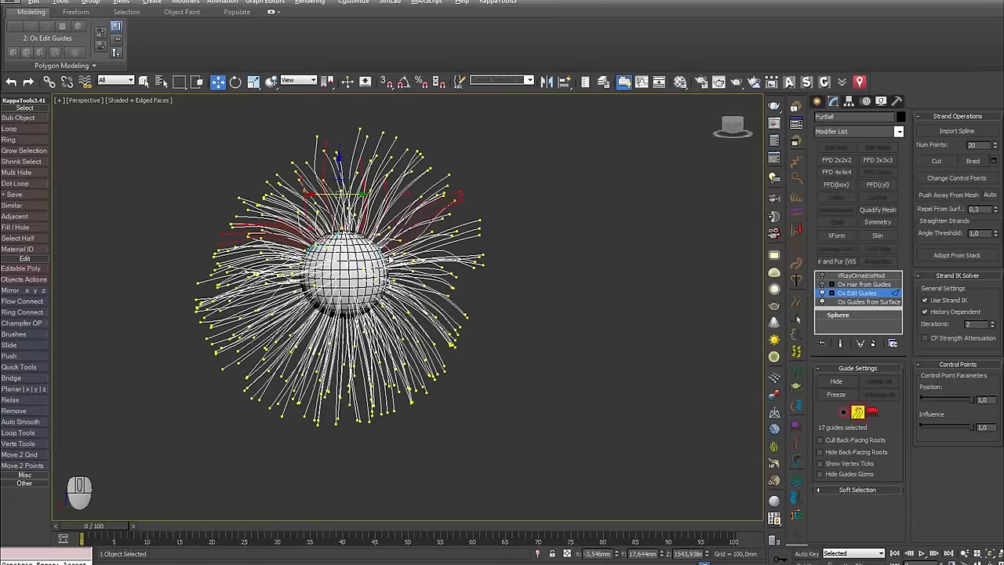
Select the upper half of the guides in the top view, invert the selection and remove the roots of the other half
middle_click_drag(427, 251, 432, 275, "alt")
key("t")
key("z")
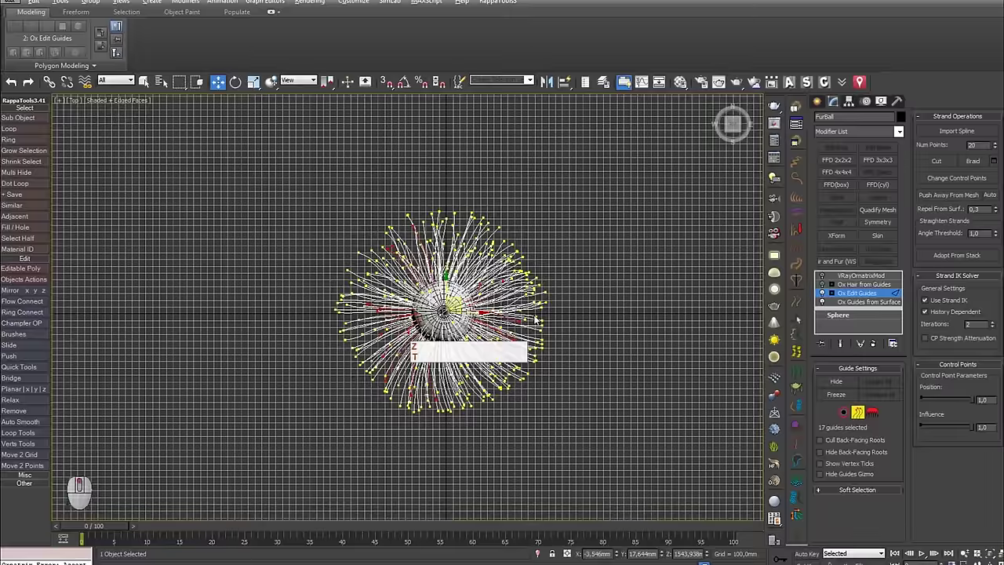
left_click_drag(331, 196, 578, 298)
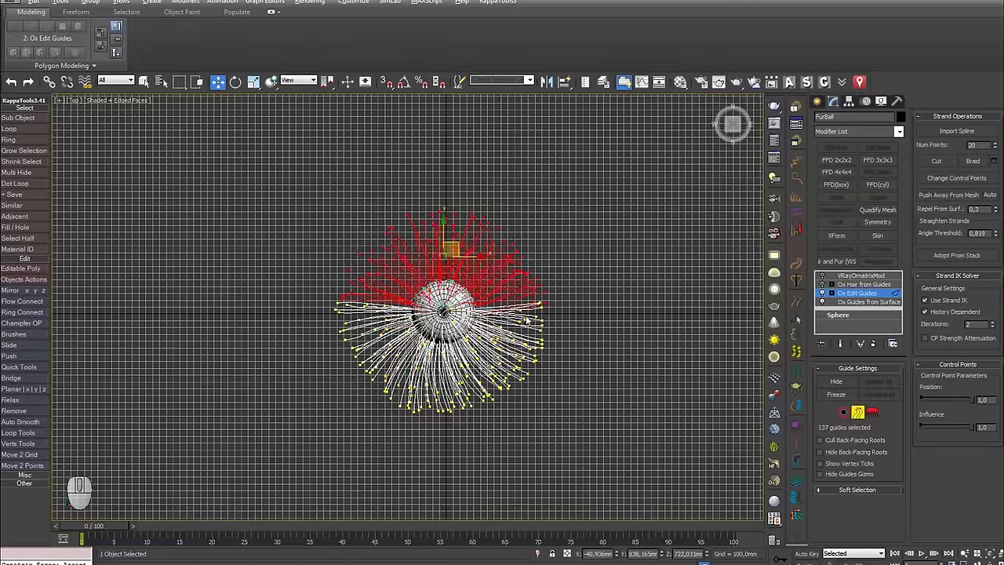
key("p")
middle_click_drag(526, 315, 367, 206, "alt")
key("ctrl+i")
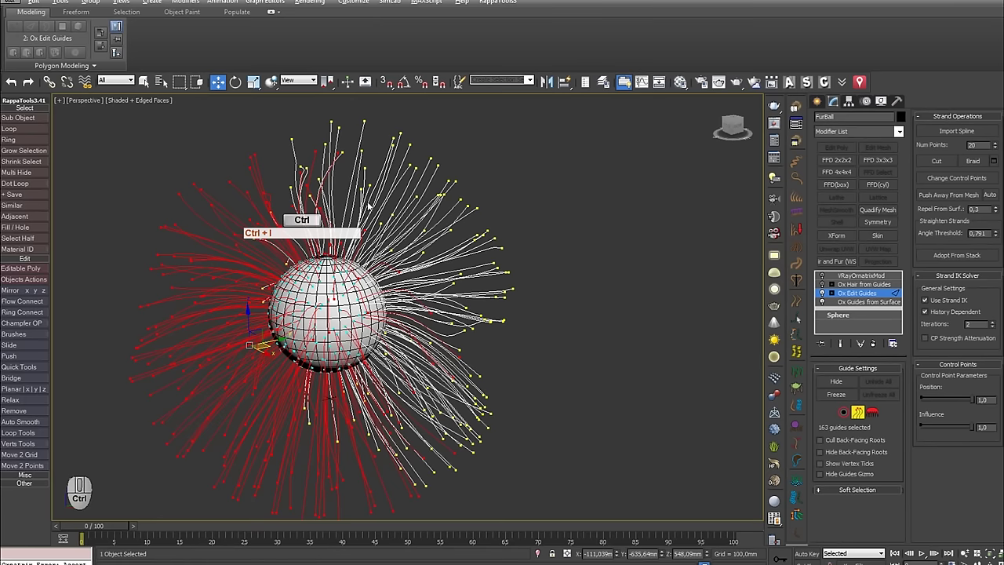
left_click(843, 412)
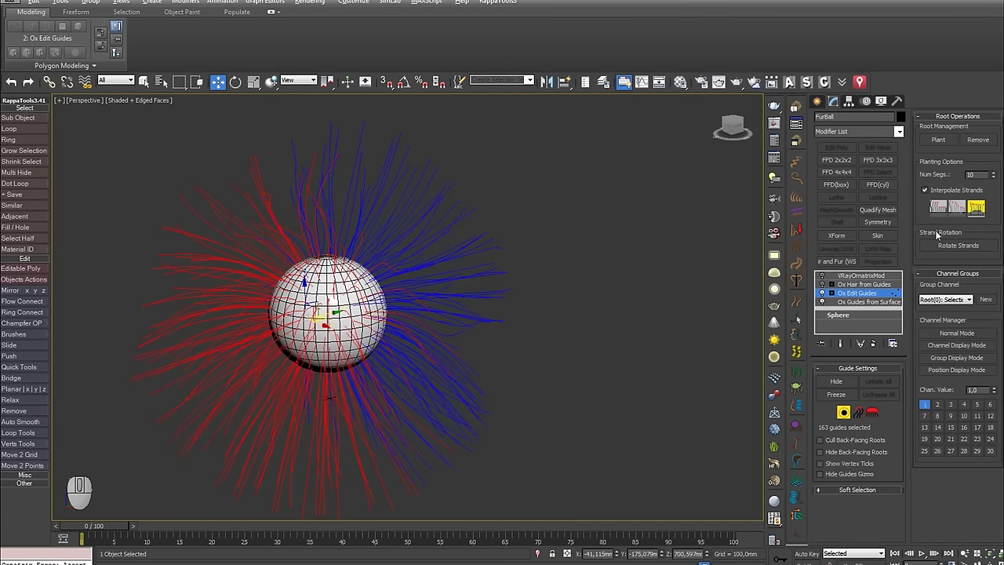
left_click(973, 143)
Return to strand level, select all the remaining guides and braid them
middle_click_drag(653, 262, 562, 344, "alt")
key("ctrl+a")
middle_click_drag(497, 355, 548, 345, "alt")
left_click(857, 412)
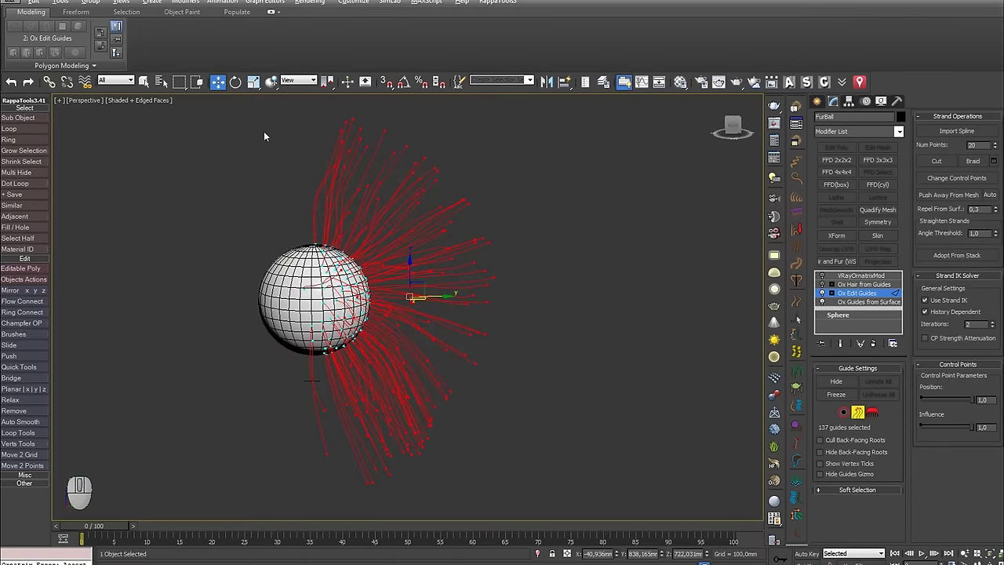
middle_click_drag(266, 140, 501, 398, "alt")
key("ctrl+a")
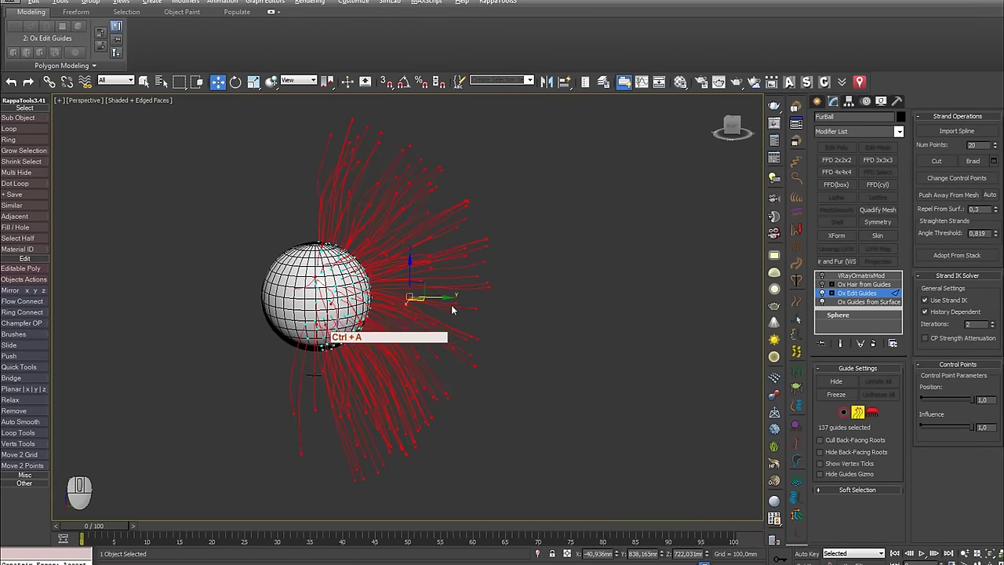
middle_click_drag(518, 290, 588, 275, "alt")
left_click(971, 163)
middle_click_drag(487, 305, 572, 305)
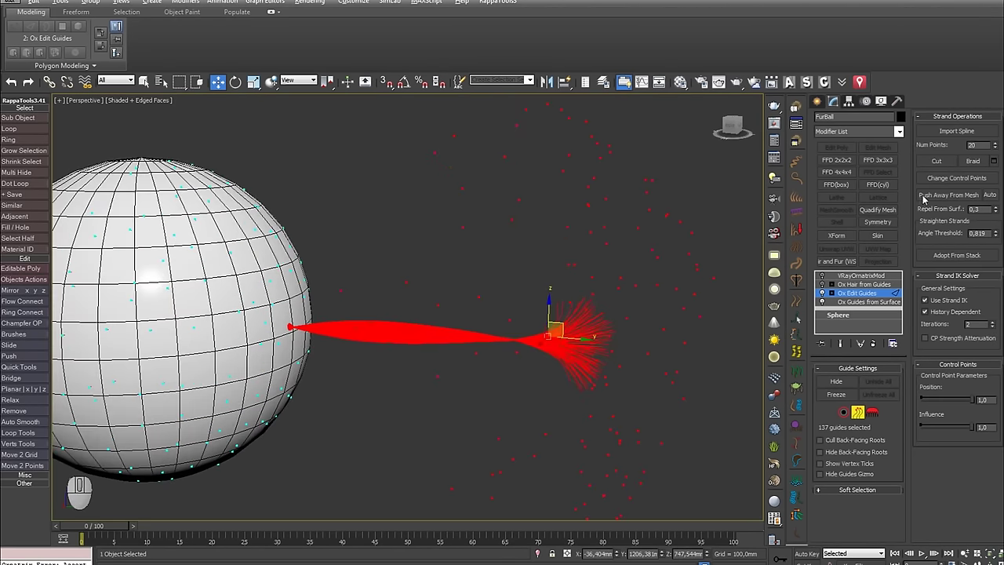
Open the braiding controls and set Global Clumping to 2.993 and Global Size to 18.75, checking the braid beside the dialog
left_click(993, 161)
left_click_drag(891, 359, 891, 259)
left_click_drag(931, 489, 923, 318)
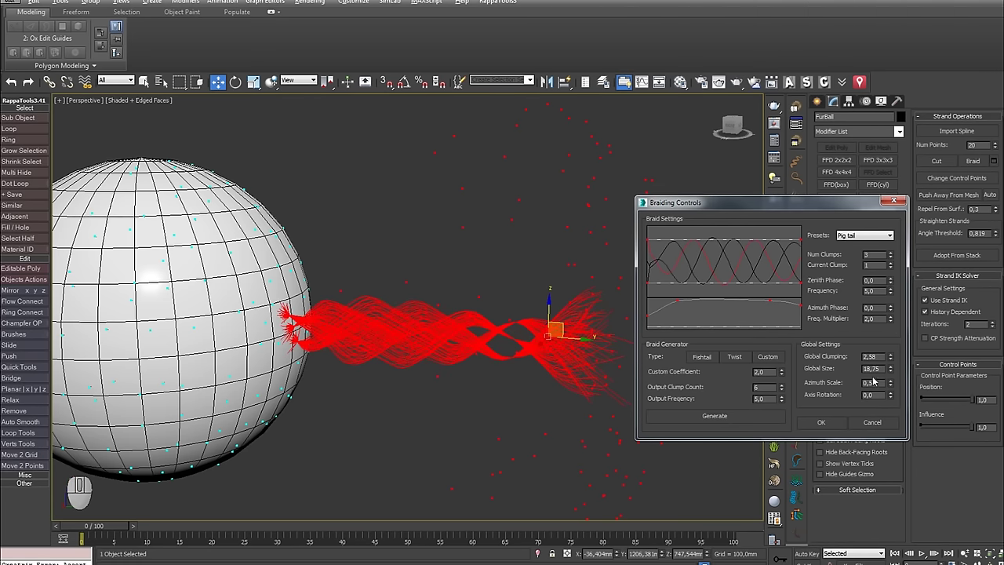
left_click_drag(889, 356, 892, 348)
middle_click_drag(620, 389, 486, 342, "alt")
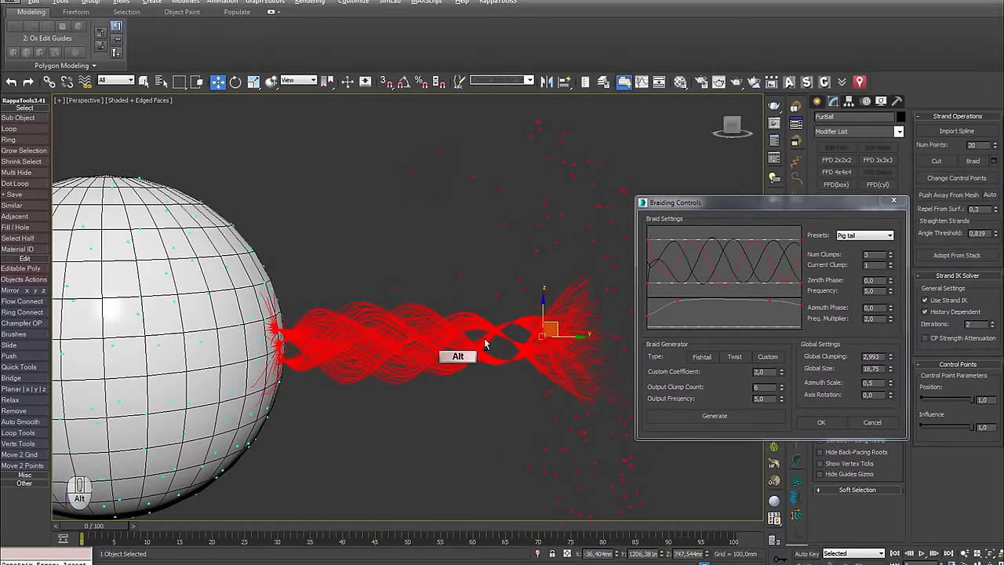
left_click_drag(710, 202, 727, 209)
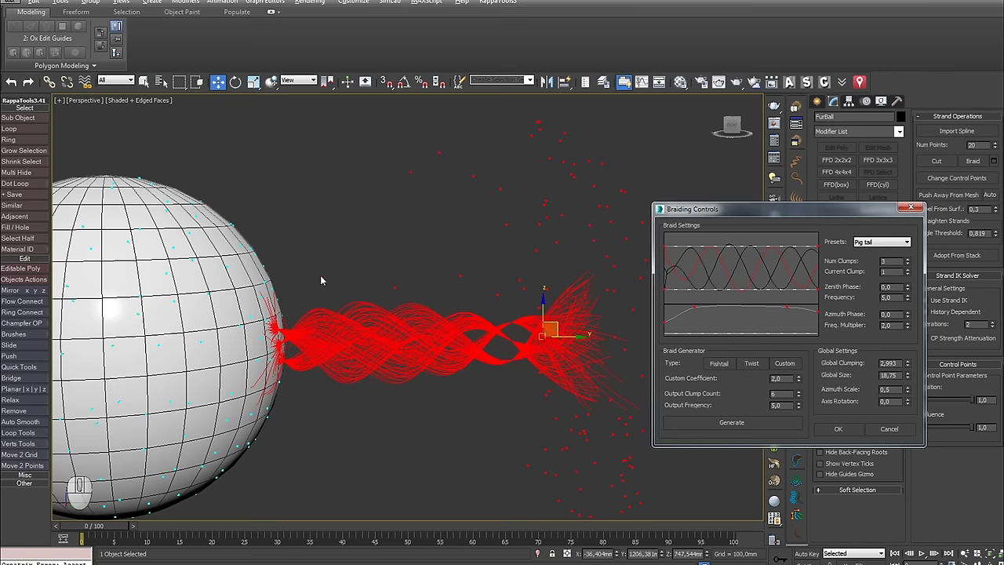
Reshape the start of the lower braid profile curve and recentre the braid settings graph
left_click_drag(693, 319, 724, 269)
middle_click_drag(725, 269, 738, 260)
middle_click_drag(765, 314, 735, 319)
middle_click_drag(731, 250, 741, 250)
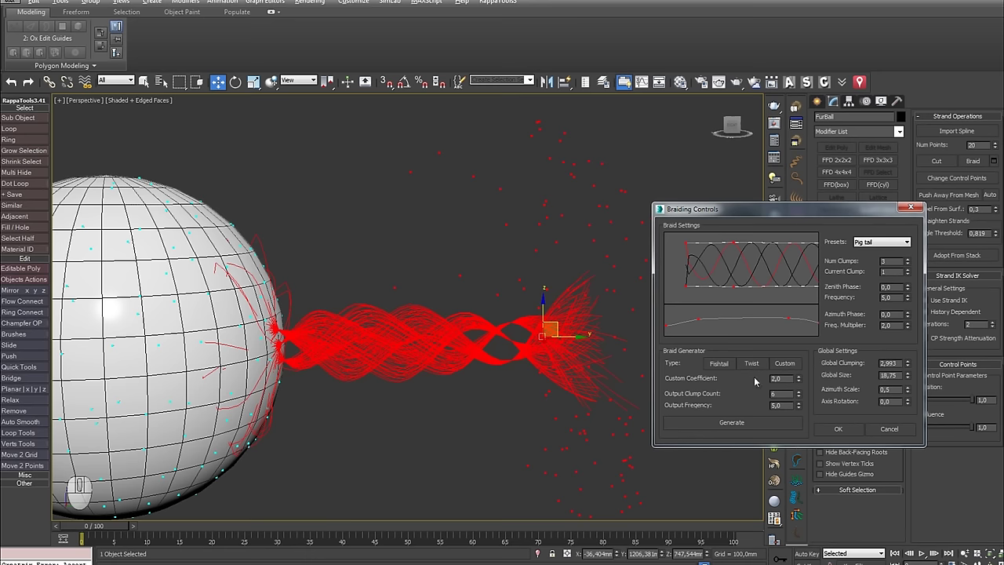
left_click_drag(765, 281, 770, 253)
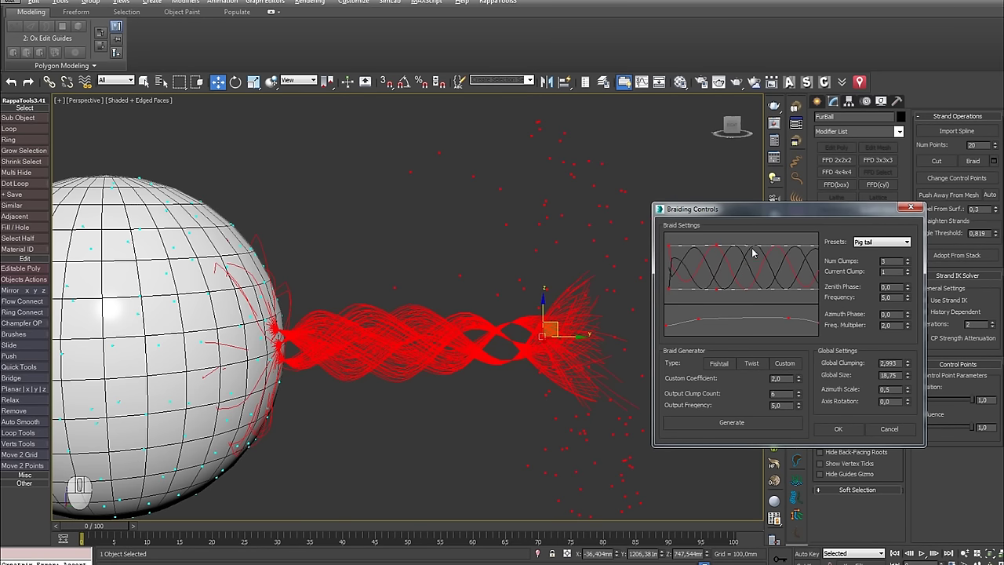
right_click(751, 248)
Generate a new braid pattern with an Output Clump Count of 6
left_click_drag(792, 378, 734, 376)
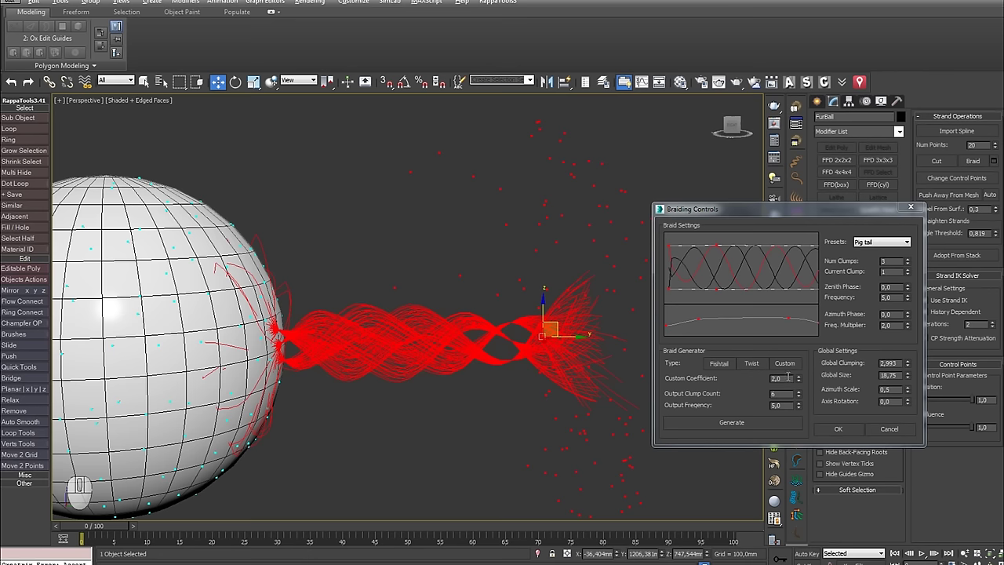
left_click(788, 377)
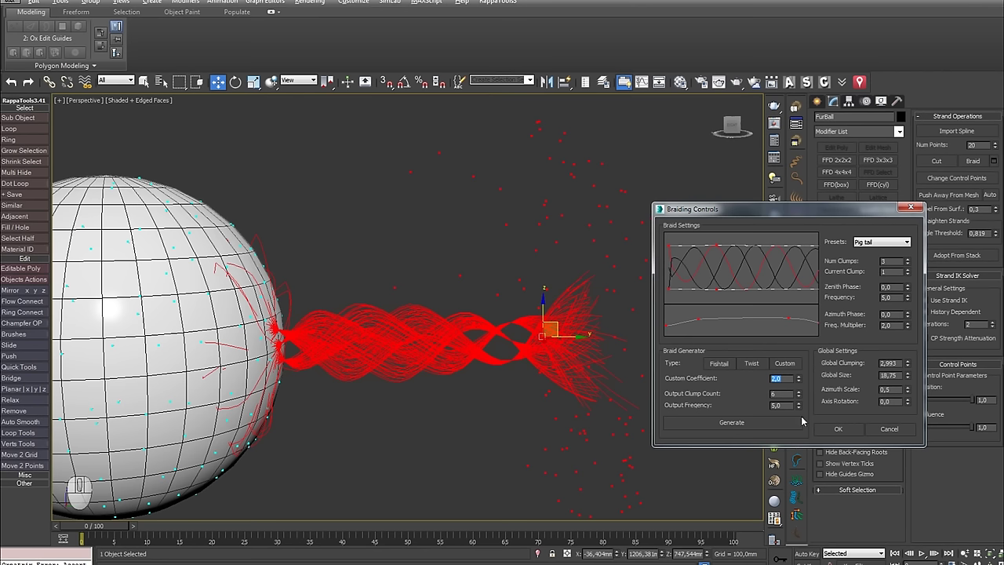
left_click(732, 423)
Set the Output Clump Count to 1 and regenerate the braid
left_click_drag(779, 395, 729, 392)
key("Return")
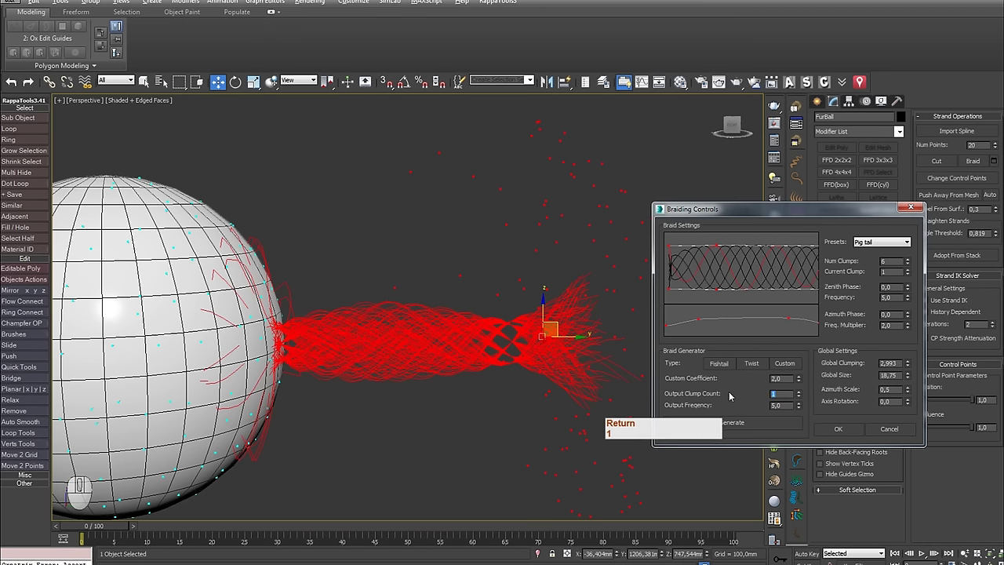
left_click(732, 423)
middle_click_drag(396, 333, 409, 342, "alt")
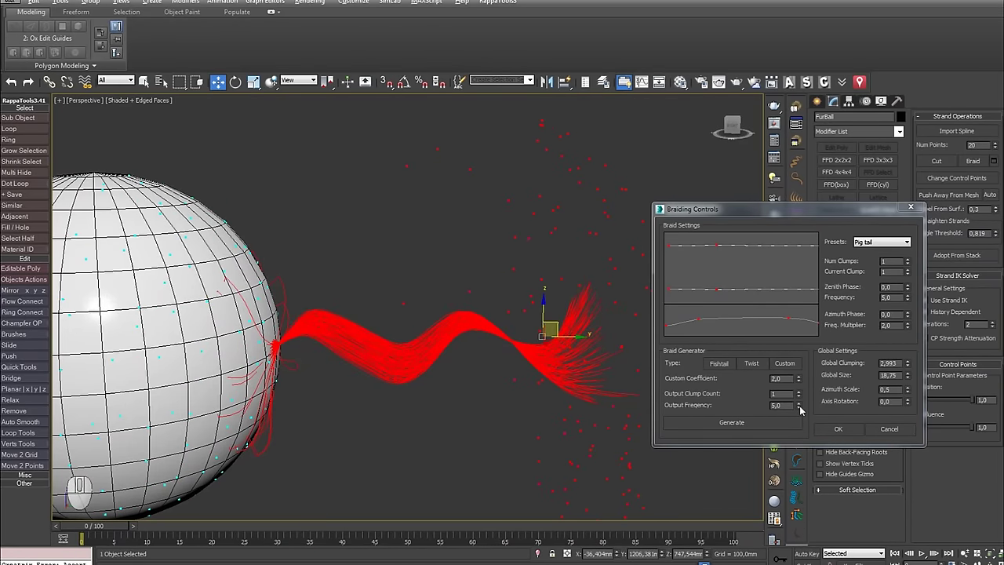
Set the Output Frequency to 1 and regenerate the single-clump braid
double_click(776, 405)
type("1")
key("Return")
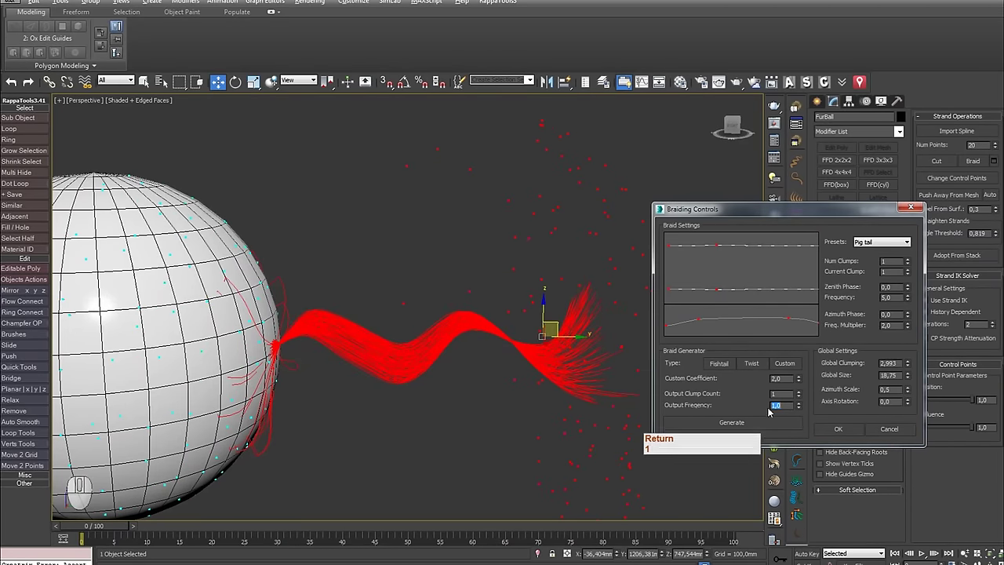
left_click(732, 423)
middle_click_drag(494, 362, 390, 338, "alt")
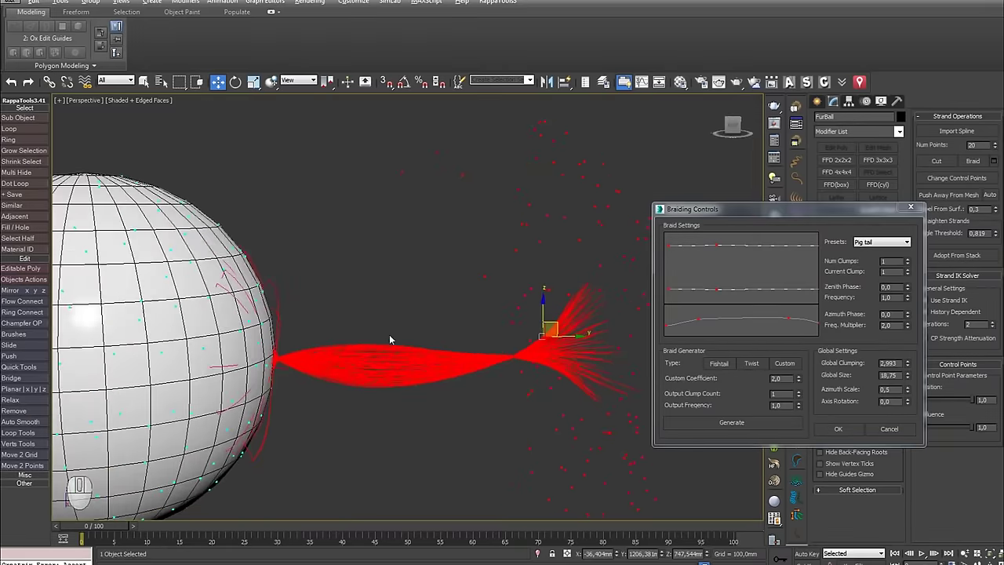
Regenerate the braid with an Output Frequency of 5 and an Output Clump Count of 3
left_click(792, 405)
type("5")
key("Return")
left_click(700, 422)
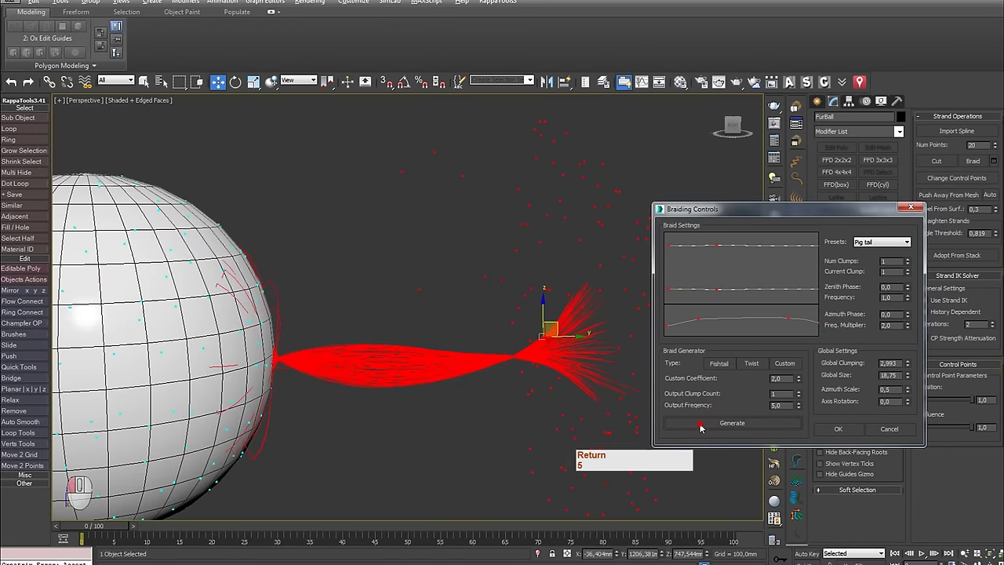
left_click_drag(788, 393, 656, 405)
type("3")
key("Return")
left_click(703, 426)
mouse_move(471, 392)
middle_mouse_down("alt")
mouse_move(446, 396)
mouse_move(473, 388)
middle_mouse_up("alt")
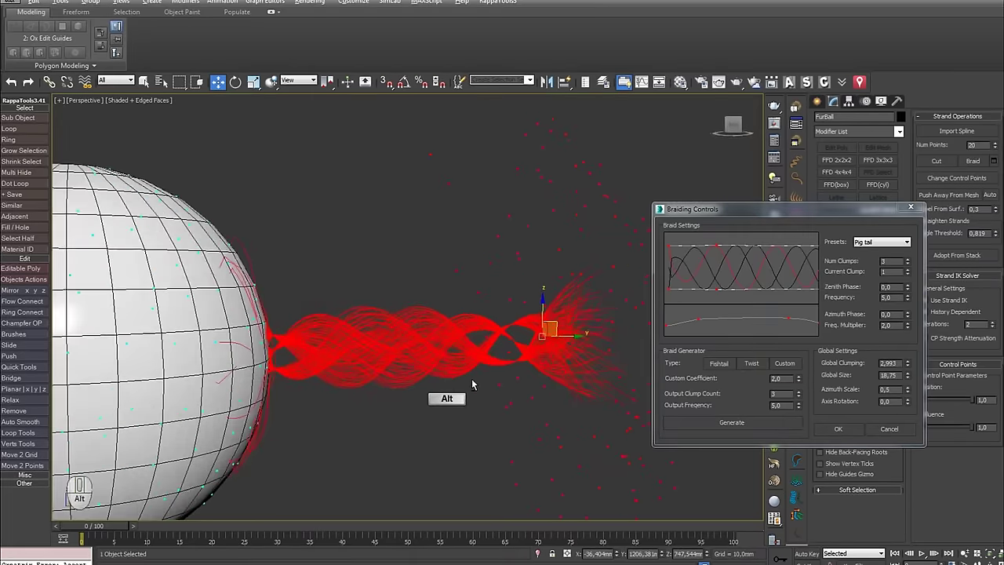